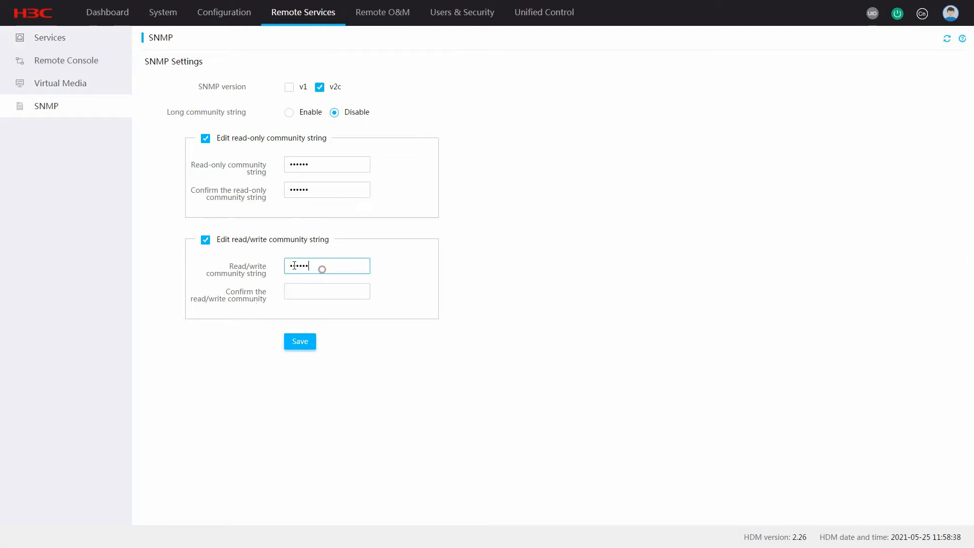
Step: Confirm the read/write community string and save the SNMP community settings
{"action": "left_click", "coordinate": [296, 295]}
{"action": "type", "text": "private"}
{"action": "left_click", "coordinate": [299, 341]}
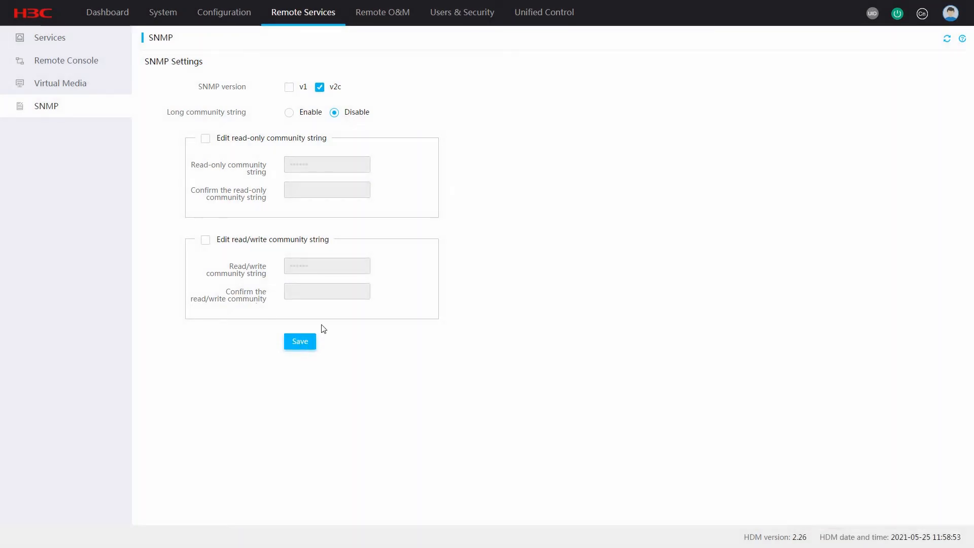
Step: Enable SNMP traps in Alarm Settings using version v2c with the public trap community
{"action": "left_click", "coordinate": [385, 21]}
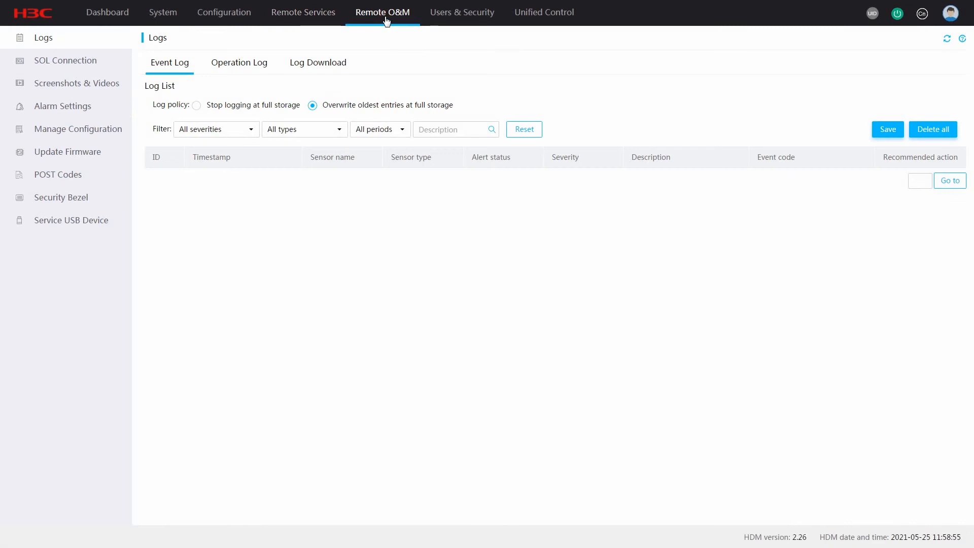
{"action": "left_click", "coordinate": [75, 107]}
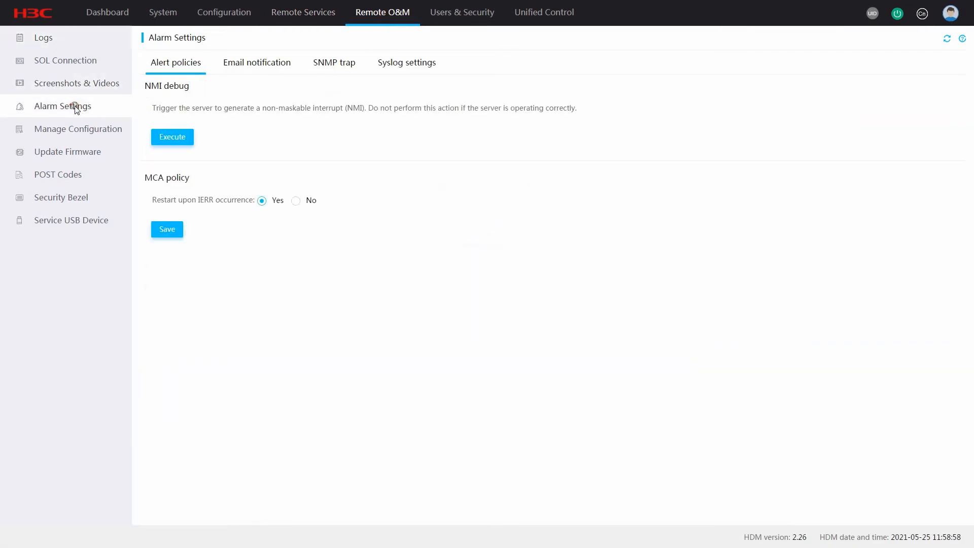
{"action": "left_click", "coordinate": [336, 63]}
{"action": "left_click", "coordinate": [936, 96]}
{"action": "left_click", "coordinate": [449, 141]}
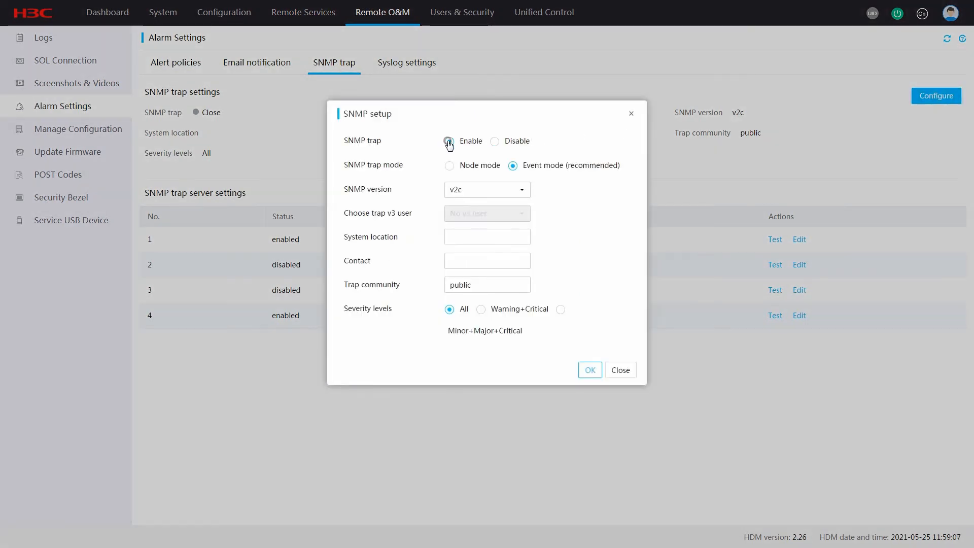
{"action": "left_click", "coordinate": [520, 189]}
{"action": "left_click", "coordinate": [492, 222]}
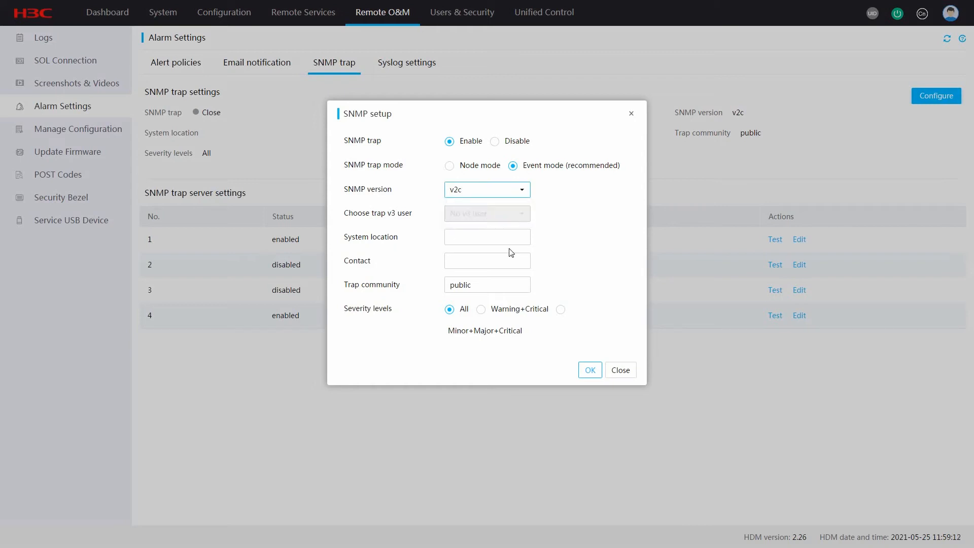
{"action": "left_click", "coordinate": [585, 369]}
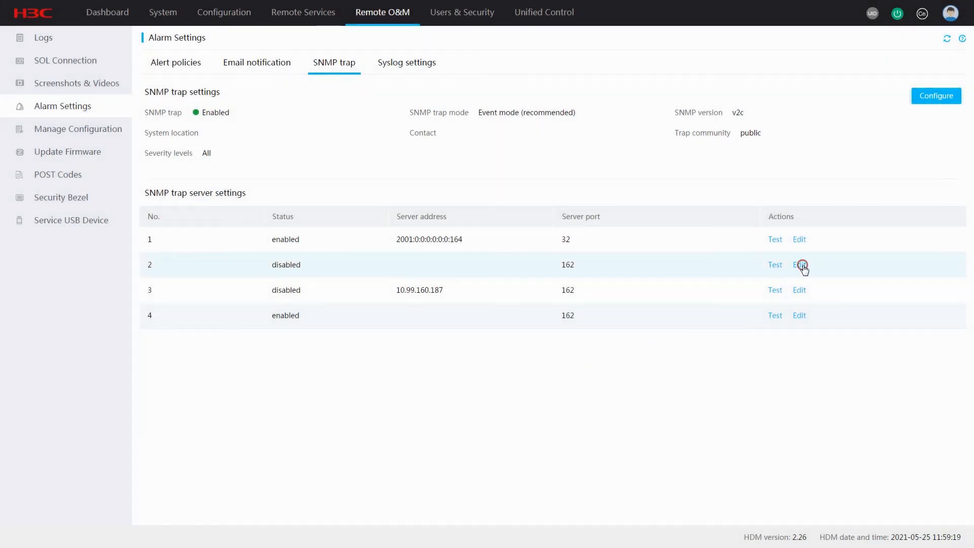
Step: Enable trap server 2 at 10.99.120.117, port 162, and send it a test notification
{"action": "left_click", "coordinate": [801, 265]}
{"action": "left_click", "coordinate": [432, 202]}
{"action": "left_click", "coordinate": [443, 222]}
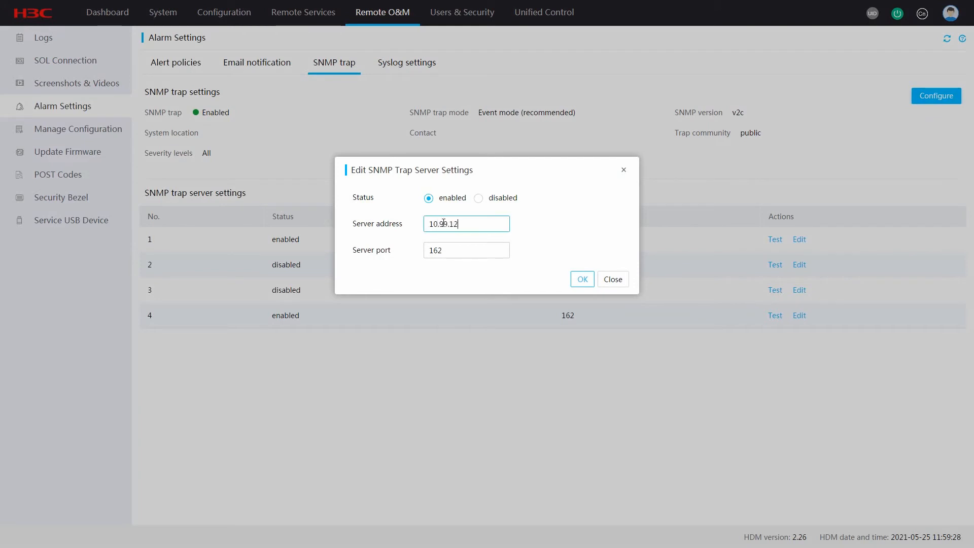
{"action": "left_click", "coordinate": [581, 278]}
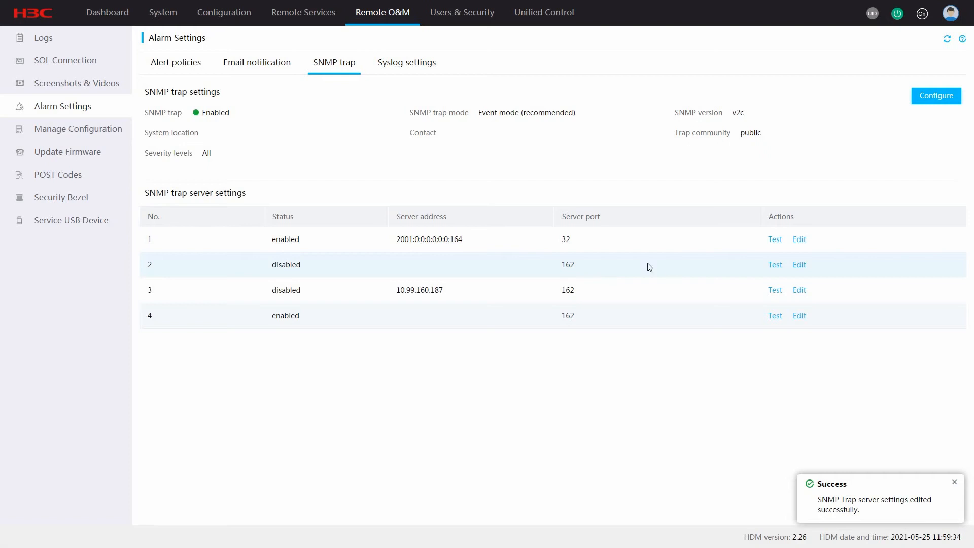
{"action": "left_click", "coordinate": [773, 265]}
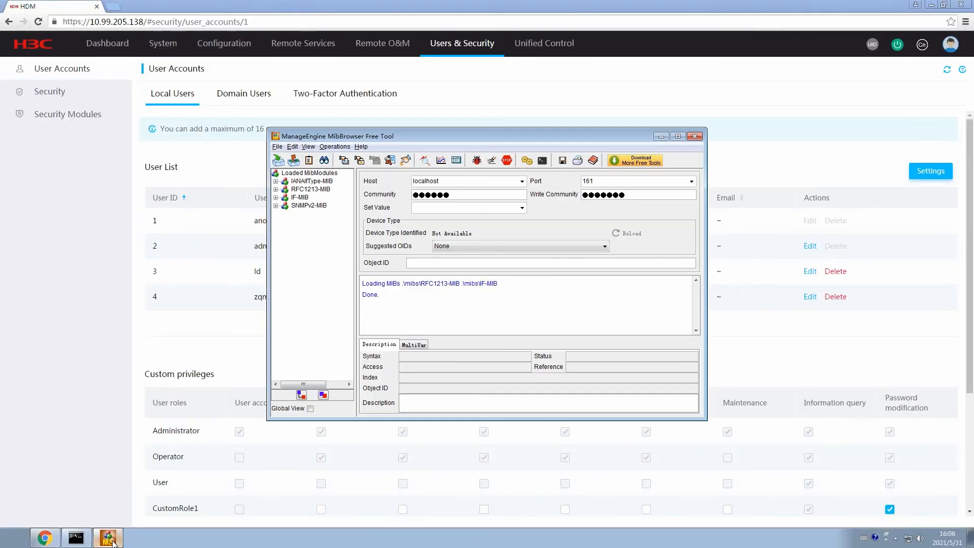
Step: Load the three hh3c MIB files and switch MibBrowser's SNMP version to v2c
{"action": "left_click", "coordinate": [280, 161]}
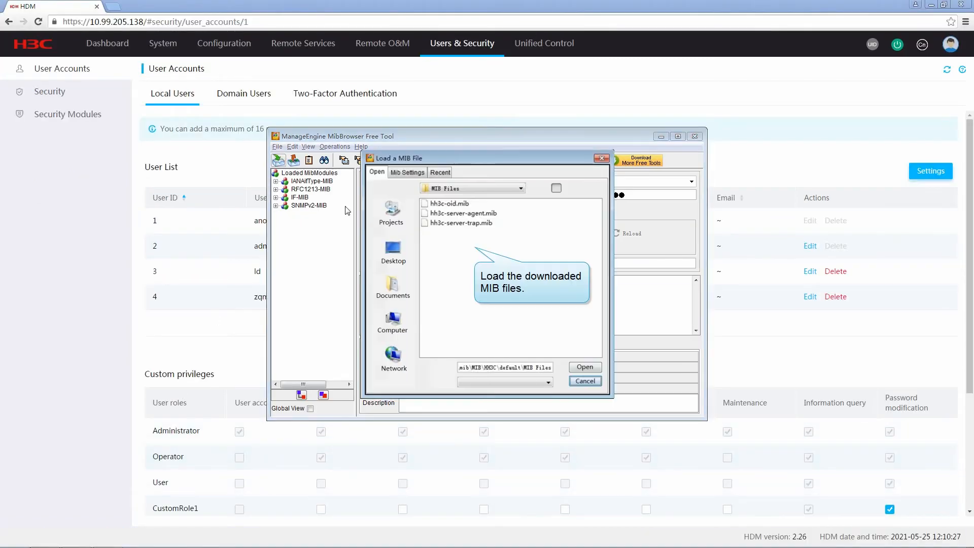
{"action": "left_click", "coordinate": [585, 367]}
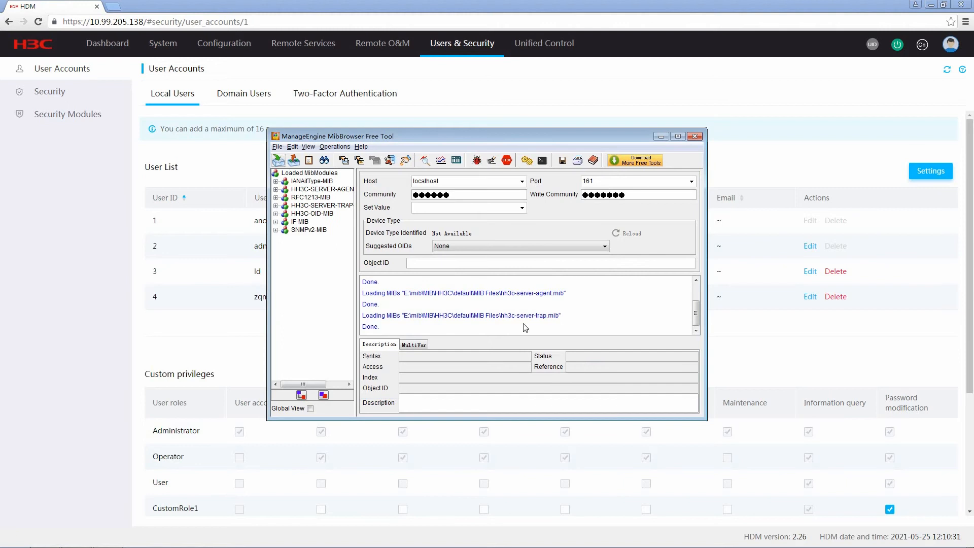
{"action": "left_click", "coordinate": [297, 161]}
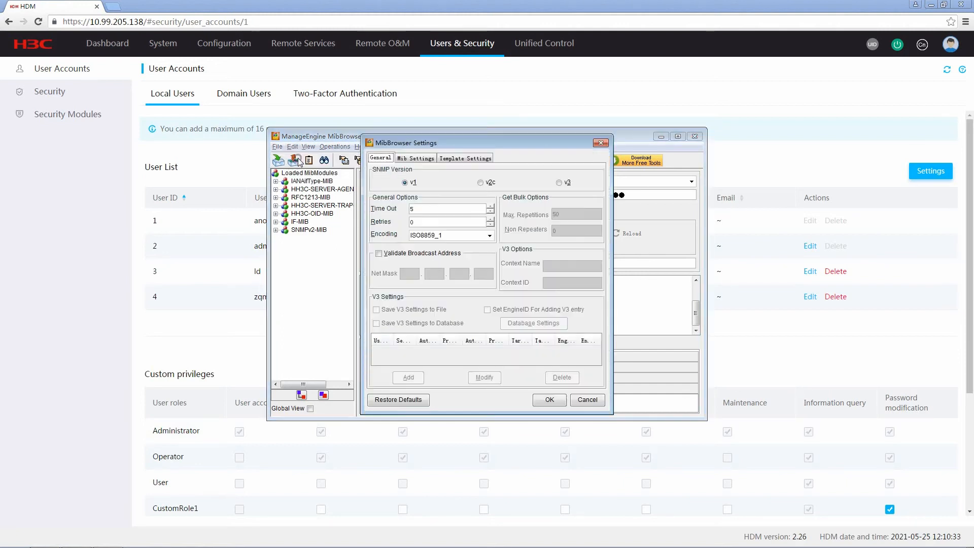
{"action": "left_click", "coordinate": [481, 183]}
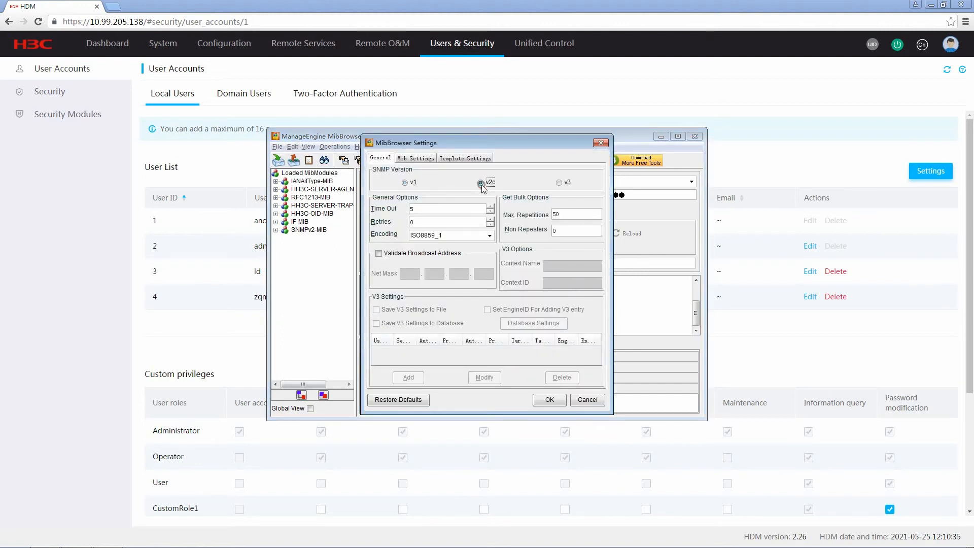
{"action": "left_click", "coordinate": [550, 399]}
Step: Set the target host to 10.99.205.138 and enter the read and write community strings
{"action": "left_click", "coordinate": [457, 182]}
{"action": "double_click", "coordinate": [461, 181]}
{"action": "type", "text": "1"}
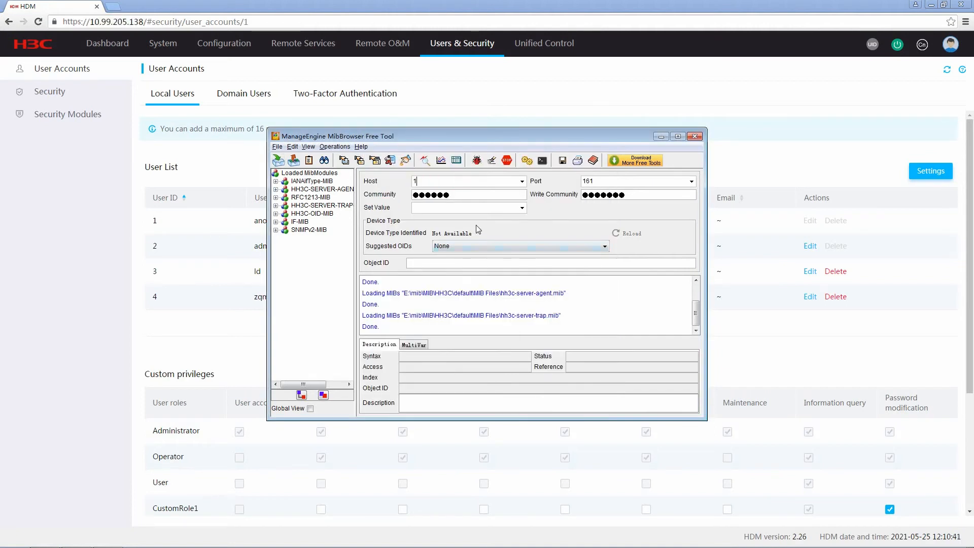
{"action": "type", "text": "0.99.205.138"}
{"action": "left_click_drag", "start_coordinate": [464, 195], "coordinate": [396, 191]}
{"action": "type", "text": "pu"}
{"action": "left_click_drag", "start_coordinate": [636, 196], "coordinate": [565, 180]}
{"action": "type", "text": "priv"}
Step: Expand the HH3C-SERVER-AGENT-MIB tree down to the hh3cUserInfo node
{"action": "left_click", "coordinate": [314, 192]}
{"action": "left_click", "coordinate": [276, 189]}
{"action": "left_click", "coordinate": [286, 197]}
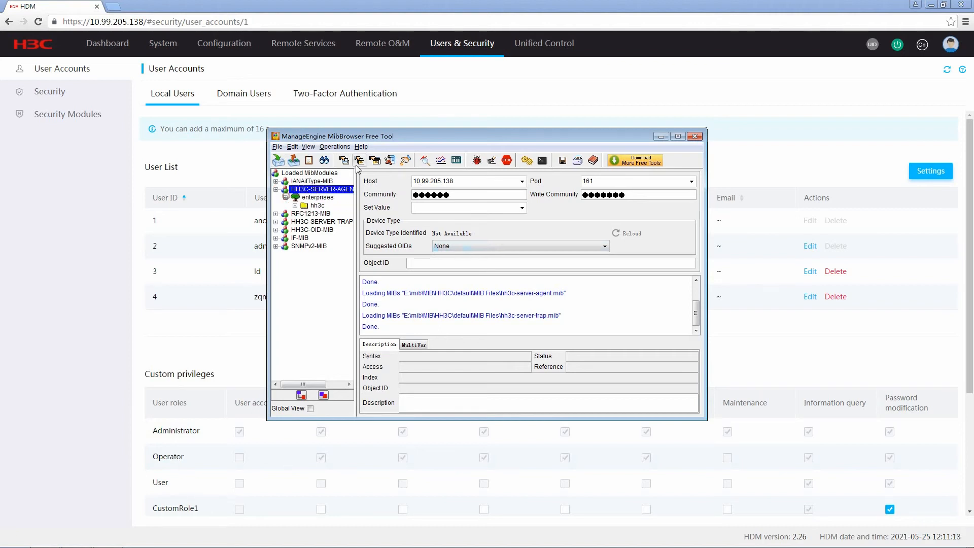
{"action": "left_click_drag", "start_coordinate": [451, 141], "coordinate": [516, 140]}
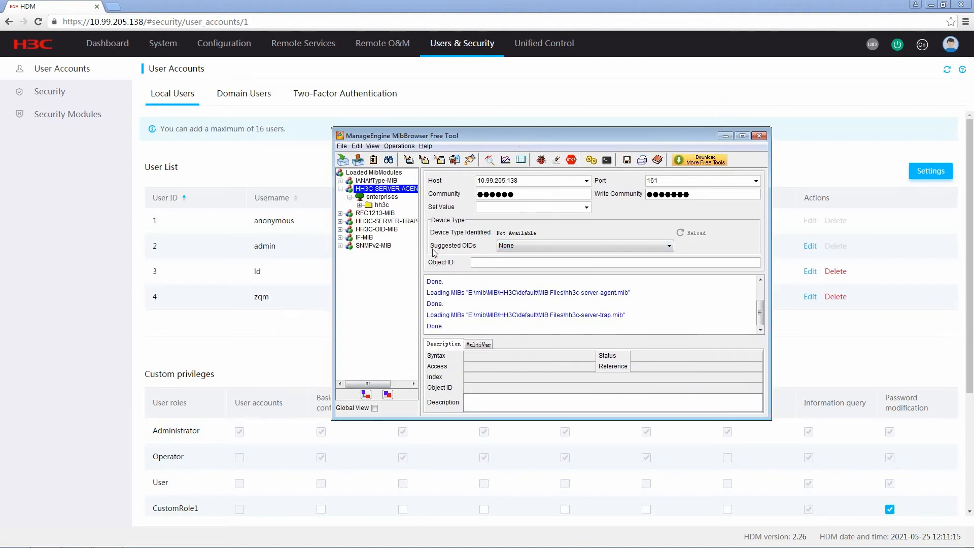
{"action": "left_click_drag", "start_coordinate": [421, 259], "coordinate": [476, 262]}
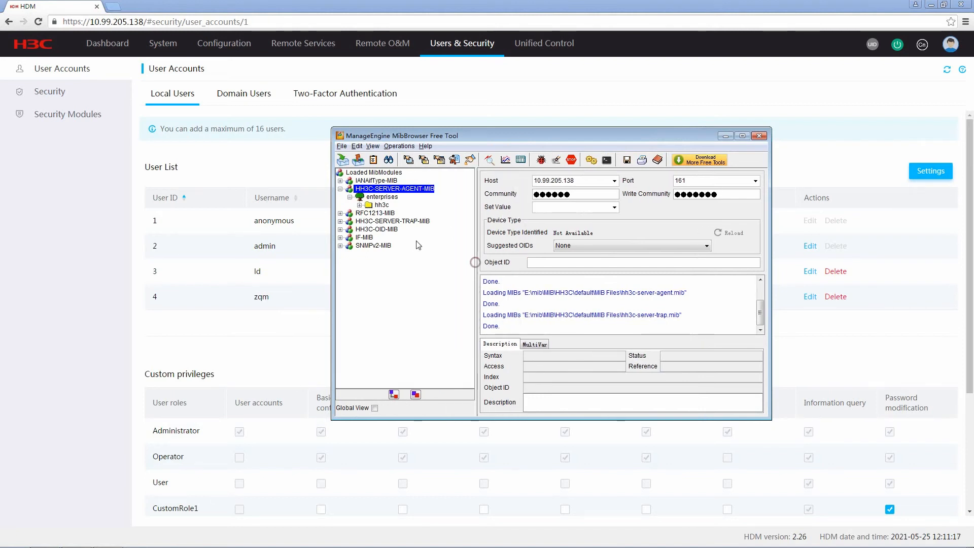
{"action": "left_click", "coordinate": [359, 205]}
{"action": "left_click", "coordinate": [369, 213]}
{"action": "left_click", "coordinate": [378, 221]}
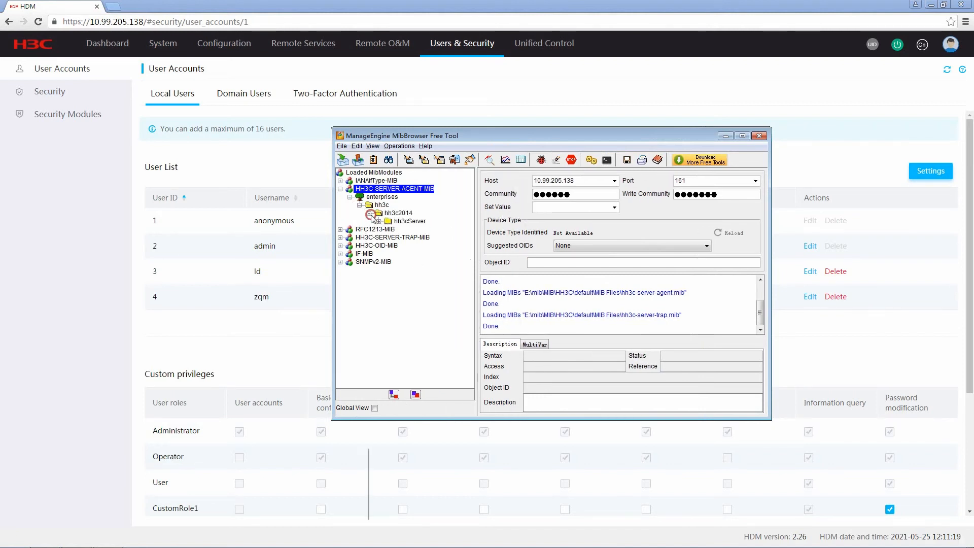
{"action": "left_click", "coordinate": [388, 229]}
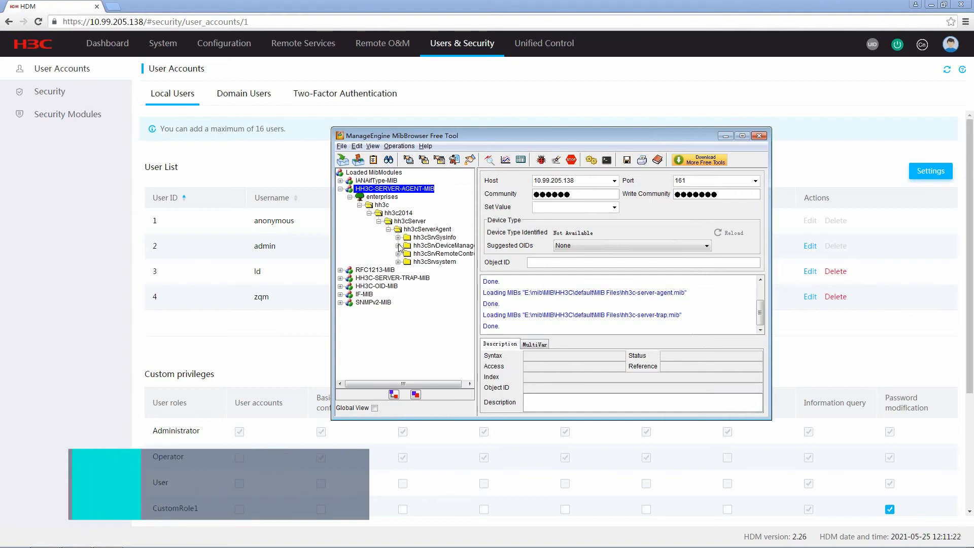
{"action": "left_click", "coordinate": [398, 237]}
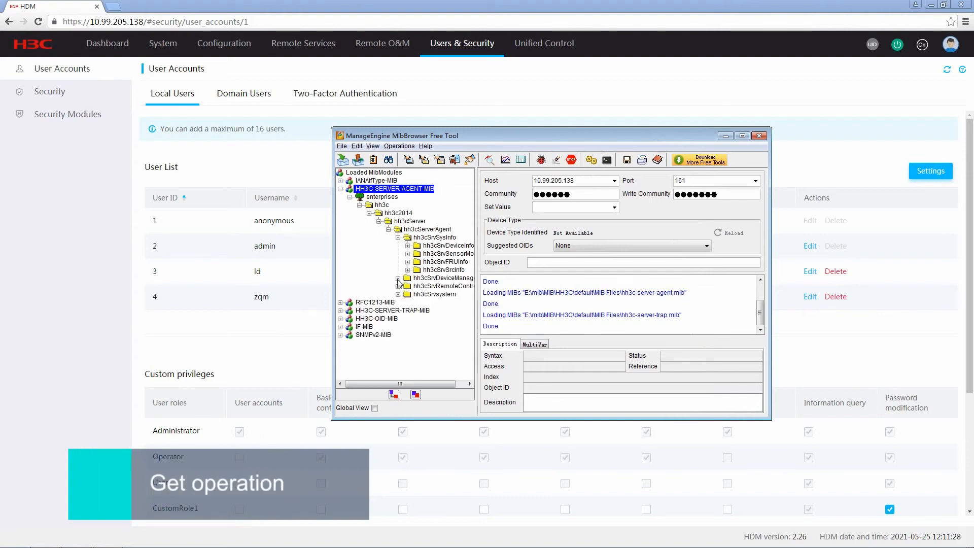
{"action": "left_click", "coordinate": [398, 294]}
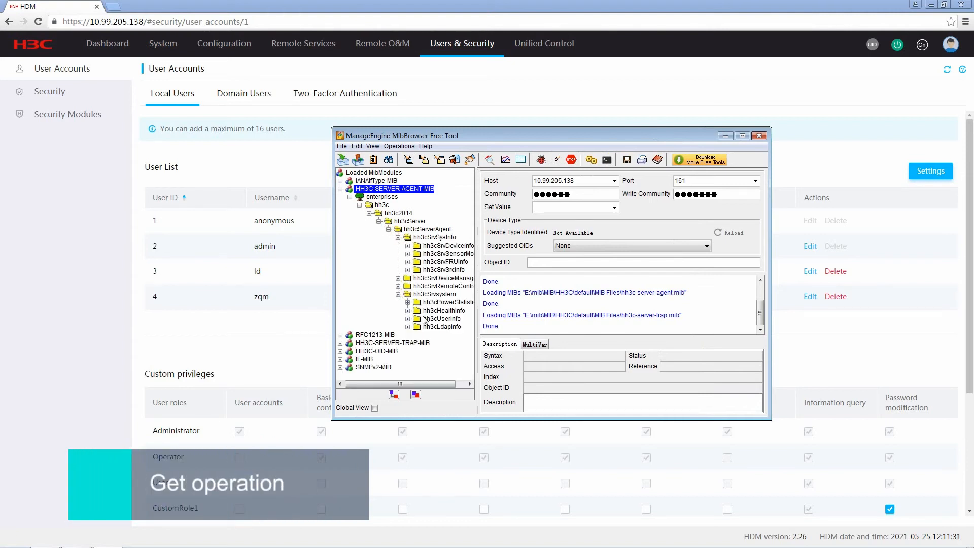
{"action": "left_click", "coordinate": [426, 319]}
{"action": "left_click", "coordinate": [408, 318]}
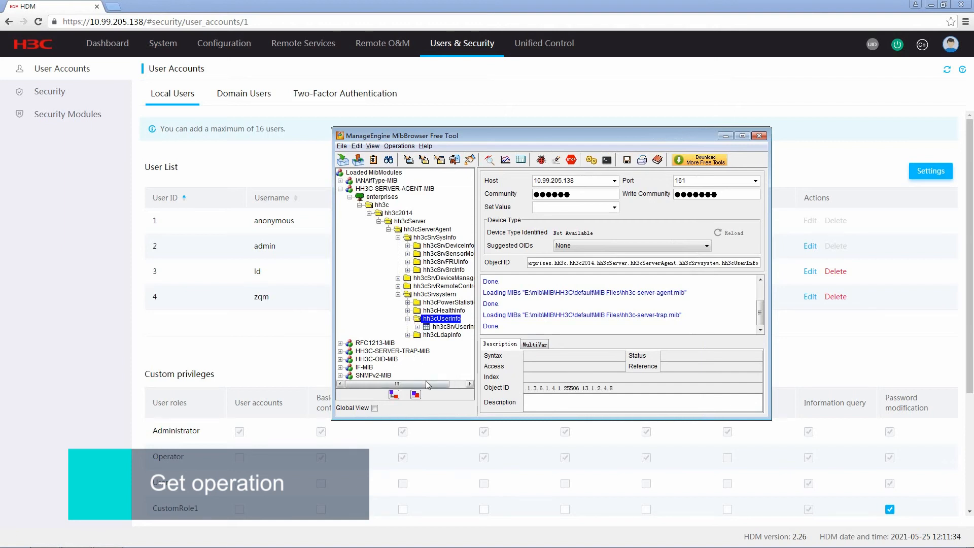
Step: Run a GET on hh3cSrvUserName to fetch the server's user names
{"action": "left_click_drag", "start_coordinate": [425, 382], "coordinate": [449, 389]}
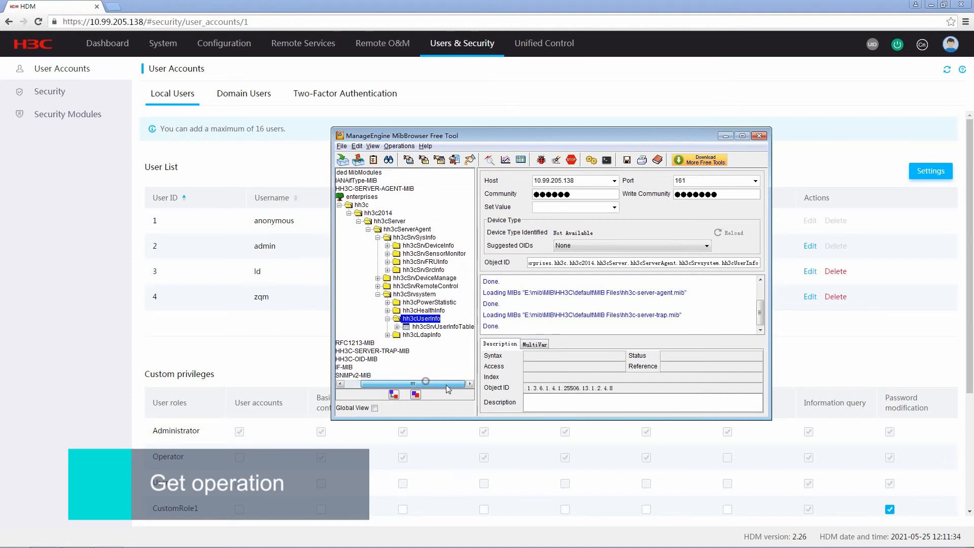
{"action": "left_click", "coordinate": [397, 327]}
{"action": "left_click", "coordinate": [407, 336]}
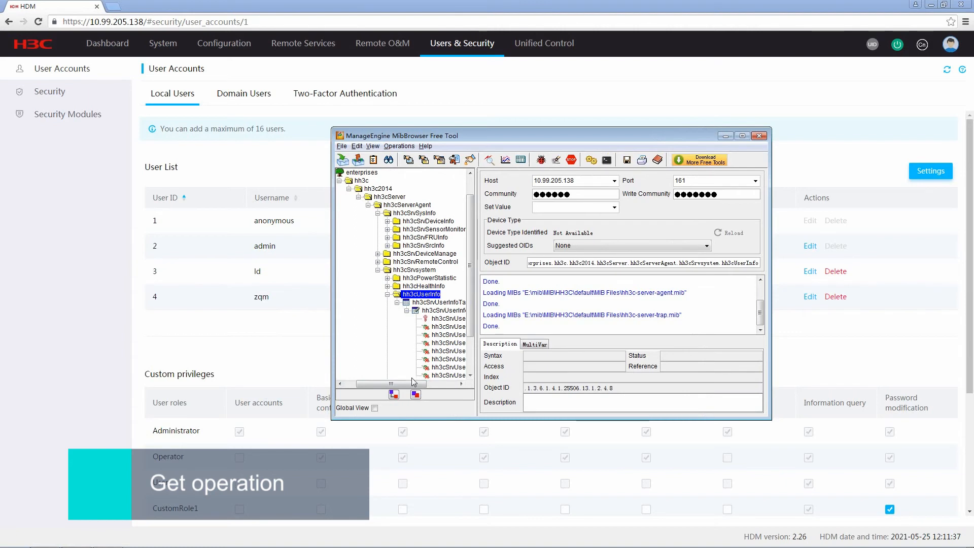
{"action": "left_click_drag", "start_coordinate": [415, 385], "coordinate": [444, 390]}
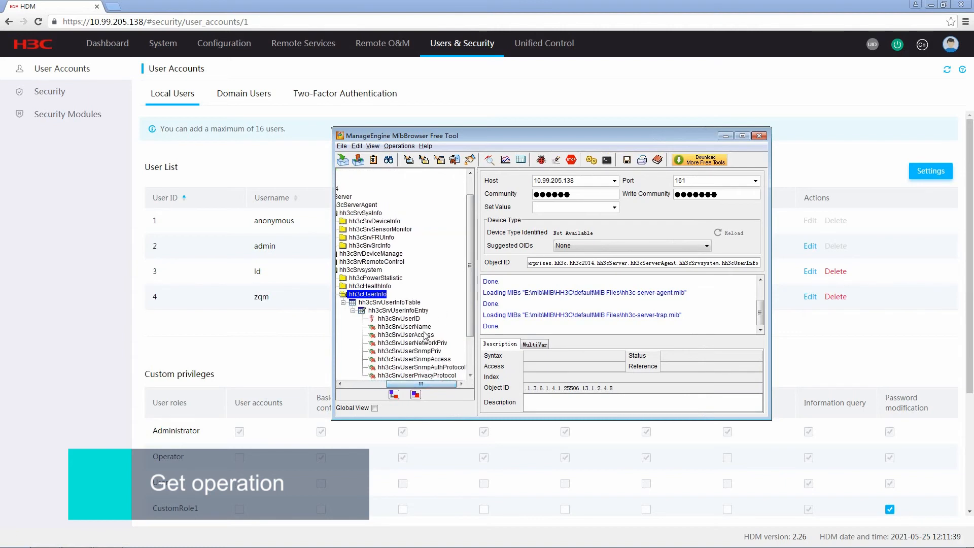
{"action": "left_click", "coordinate": [404, 327]}
{"action": "right_click", "coordinate": [425, 330]}
{"action": "left_click", "coordinate": [444, 336]}
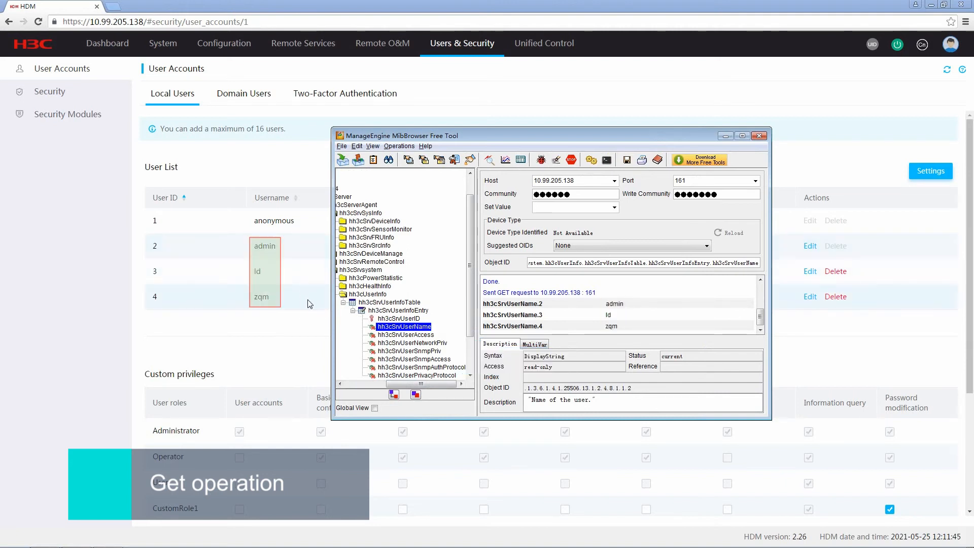
{"action": "scroll", "coordinate": [432, 345], "scroll_direction": "down", "scroll_amount": 2}
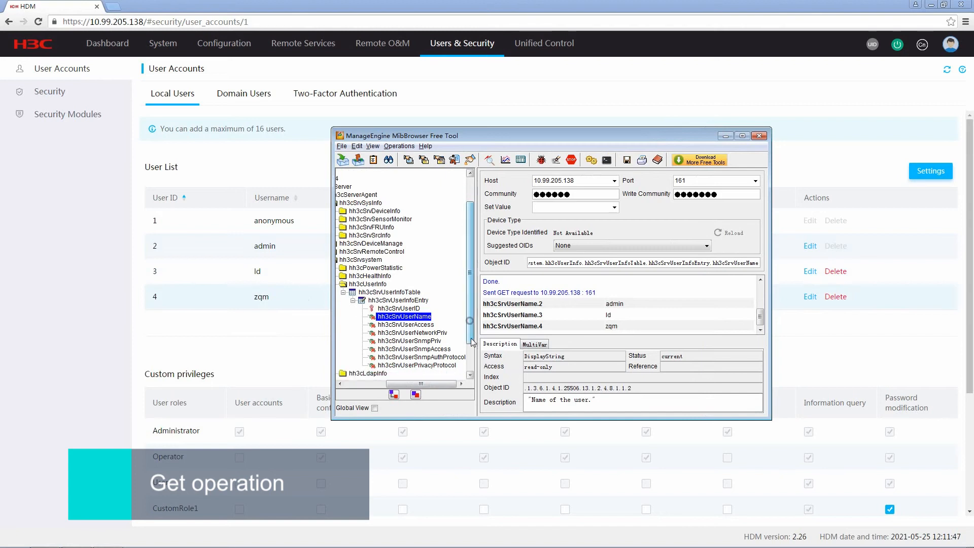
Step: Expand hh3cLdapInfo and GET hh3cSrvLdapEnable, which returns Disable(0)
{"action": "left_click", "coordinate": [368, 342]}
{"action": "left_click_drag", "start_coordinate": [417, 386], "coordinate": [408, 386]}
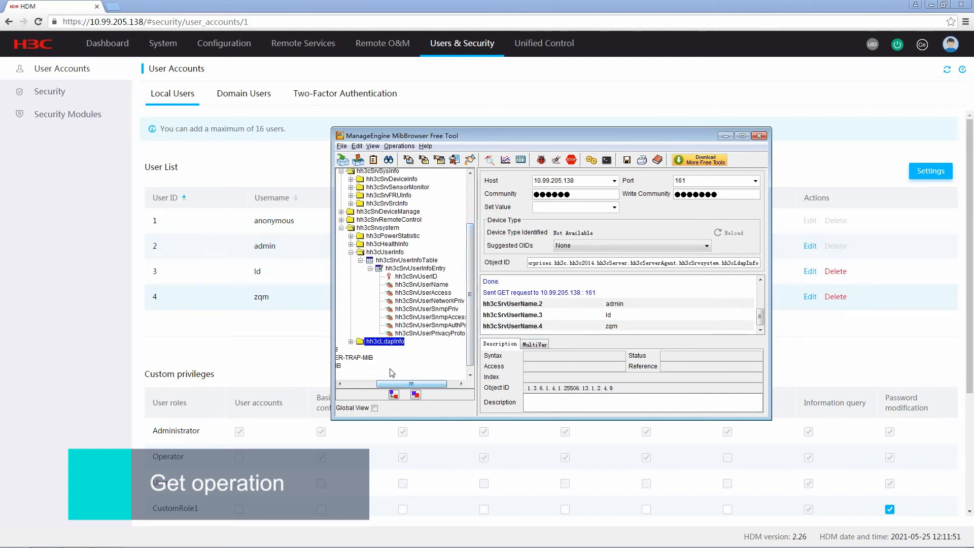
{"action": "left_click", "coordinate": [352, 342]}
{"action": "left_click", "coordinate": [422, 318]}
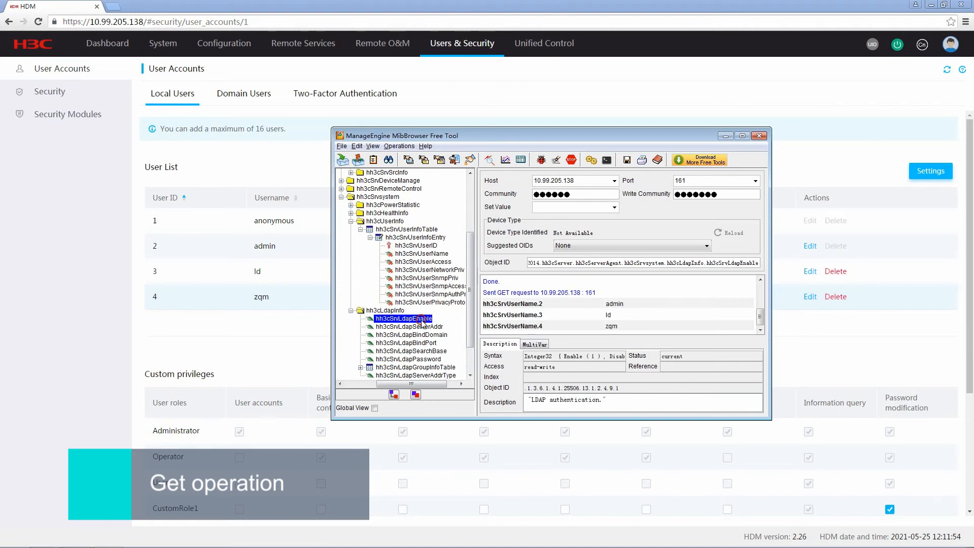
{"action": "right_click", "coordinate": [422, 319]}
{"action": "left_click", "coordinate": [446, 333]}
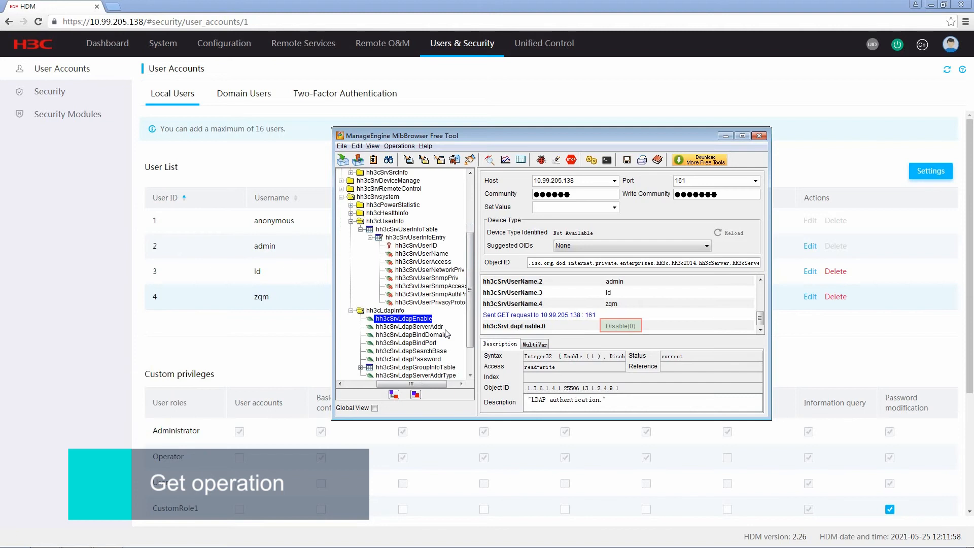
Step: Check in HDM's Domain Users LDAP Settings that LDAP is disabled
{"action": "left_click", "coordinate": [258, 99]}
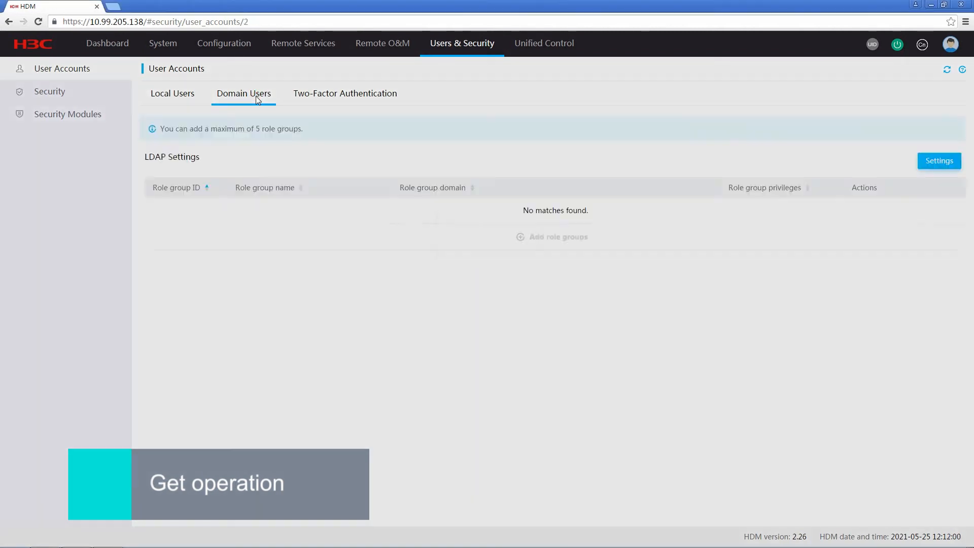
{"action": "left_click", "coordinate": [939, 162]}
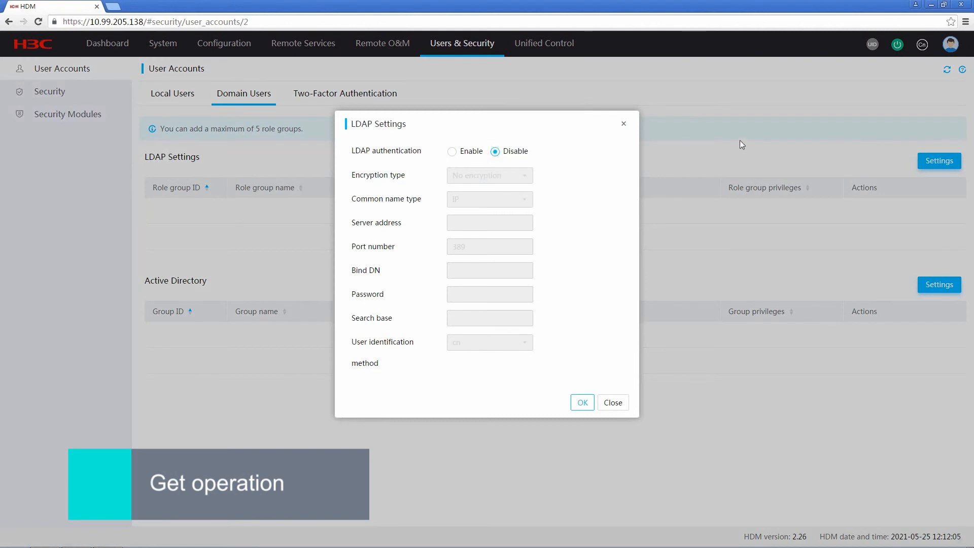
{"action": "left_click", "coordinate": [626, 127]}
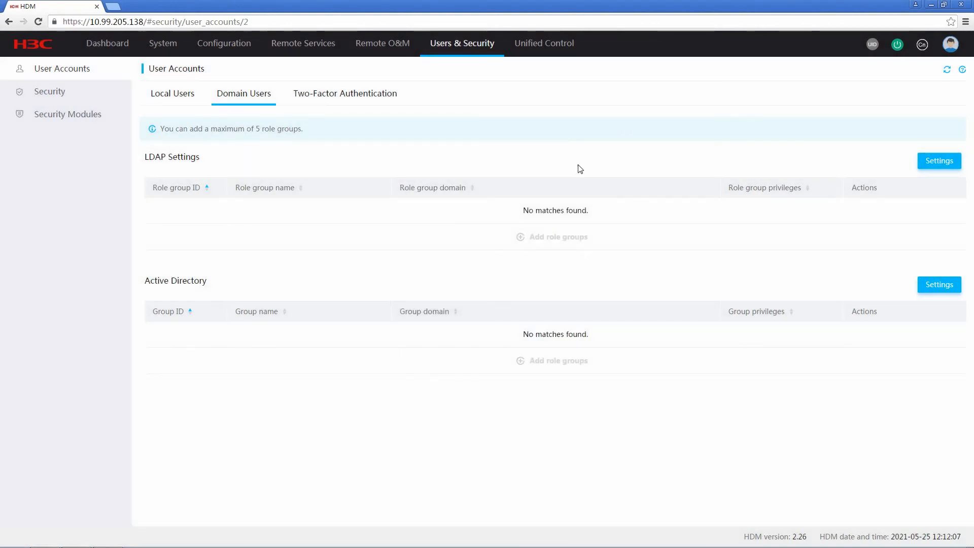
{"action": "left_click", "coordinate": [108, 536]}
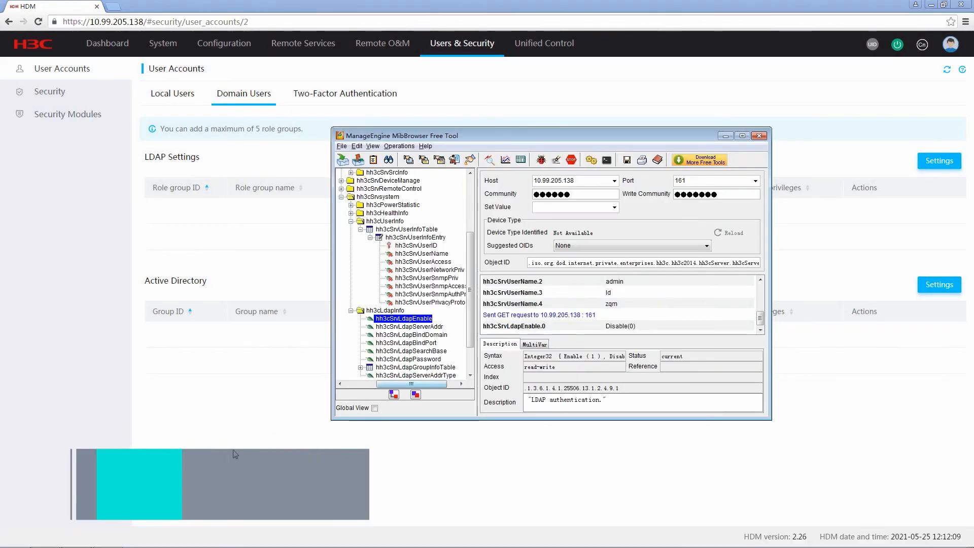
Step: SET hh3cSrvLdapEnable to 1 and GET it back to confirm Enable(1)
{"action": "left_click", "coordinate": [547, 207]}
{"action": "type", "text": "1"}
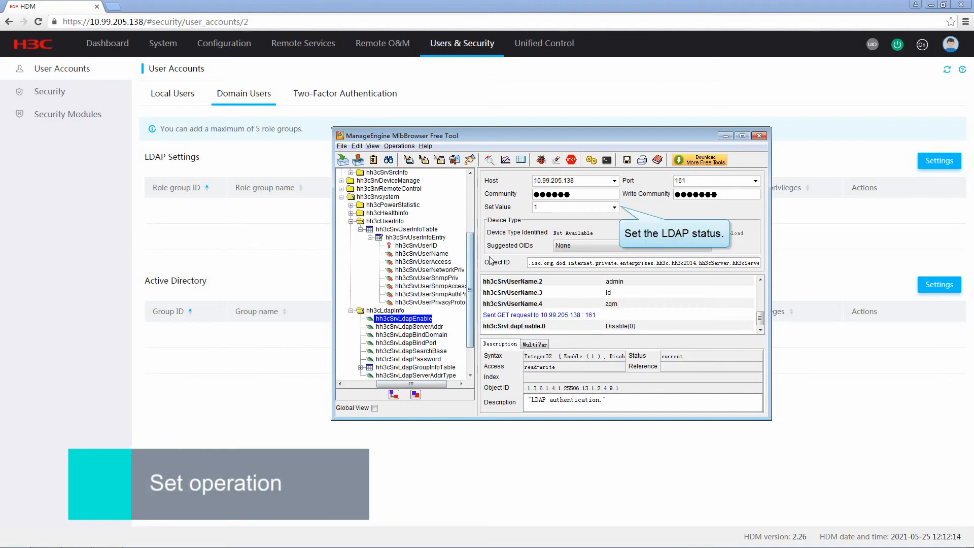
{"action": "right_click", "coordinate": [419, 320]}
{"action": "left_click", "coordinate": [452, 337]}
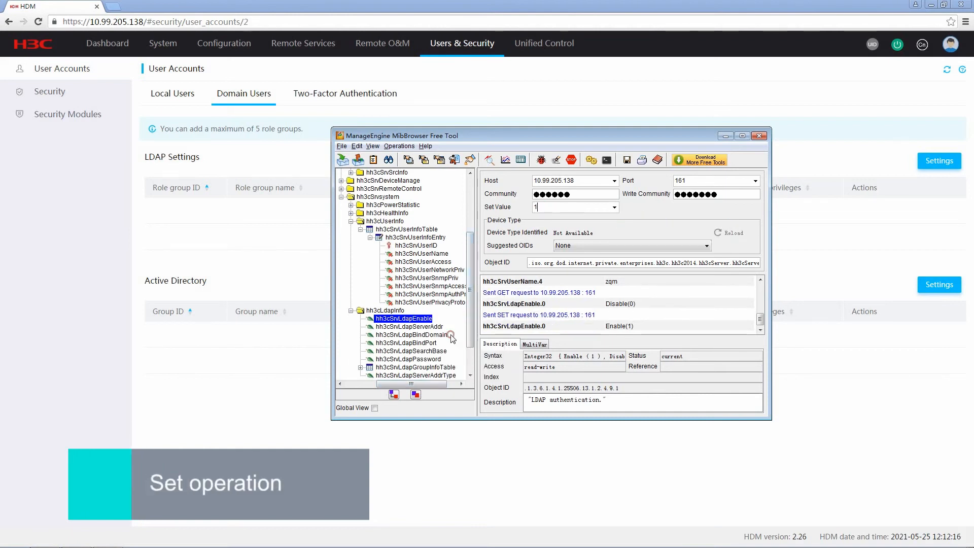
{"action": "right_click", "coordinate": [423, 320]}
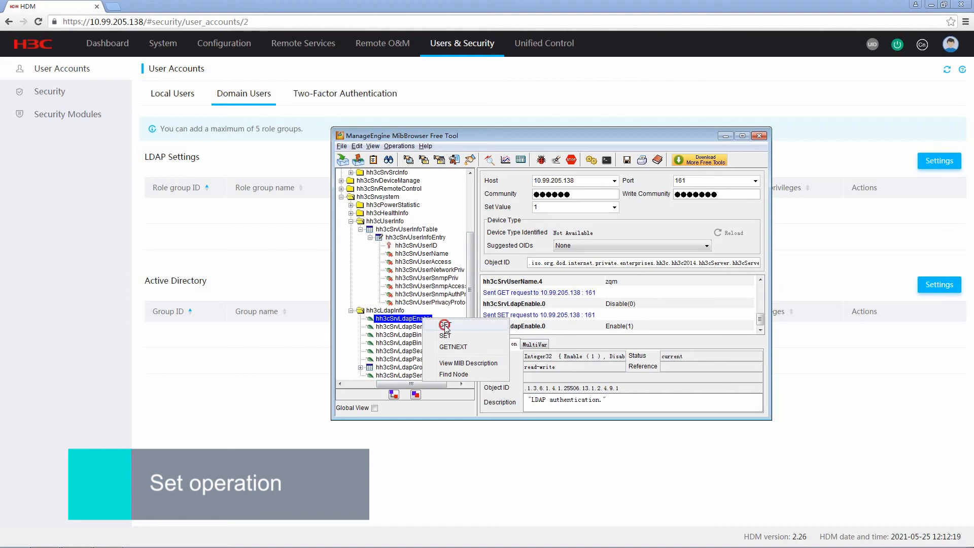
{"action": "left_click", "coordinate": [445, 325]}
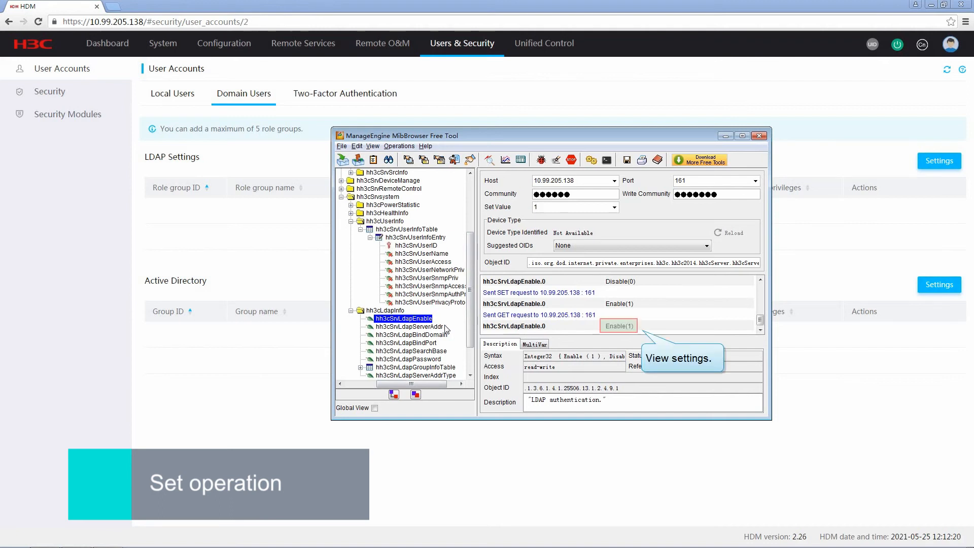
Step: Verify in HDM's LDAP Settings that LDAP now shows Enable
{"action": "left_click", "coordinate": [939, 160]}
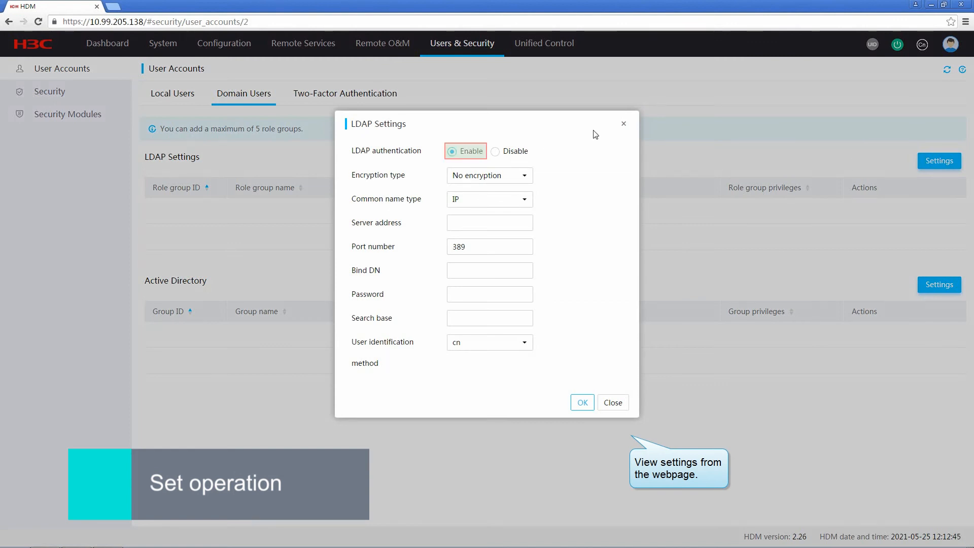
{"action": "left_click", "coordinate": [623, 124]}
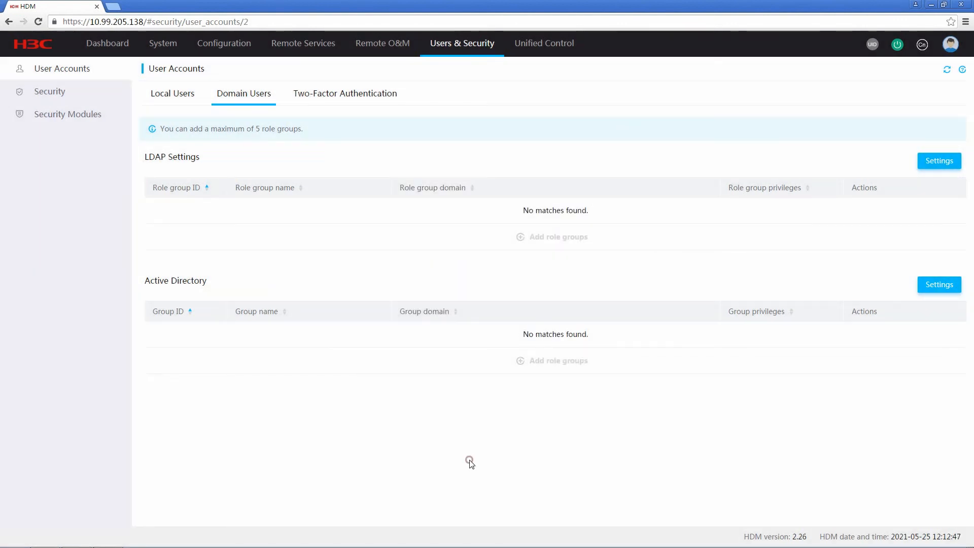
{"action": "left_click", "coordinate": [115, 540]}
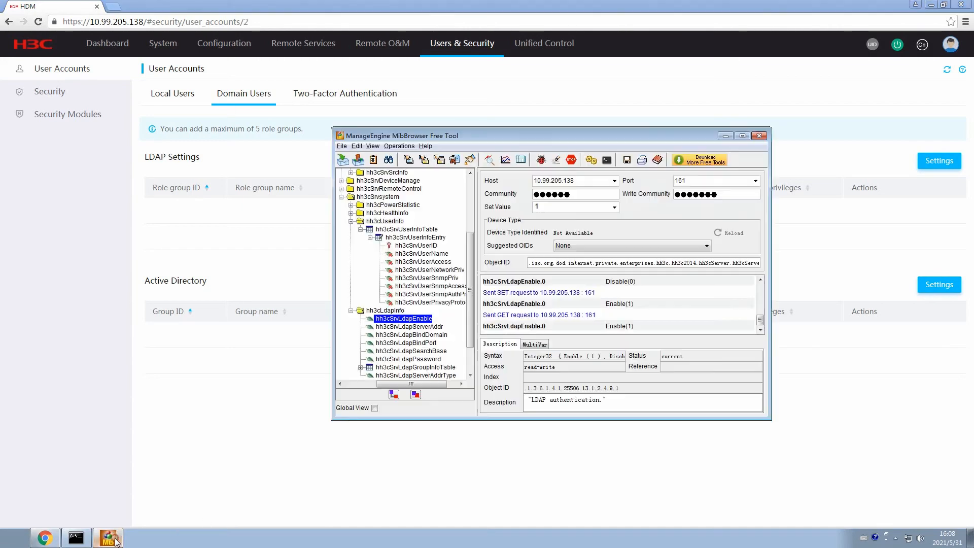
Step: Open TrapViewer, turn off v3 trap authentication, and start listening on port 162
{"action": "left_click", "coordinate": [375, 146]}
{"action": "left_click", "coordinate": [393, 161]}
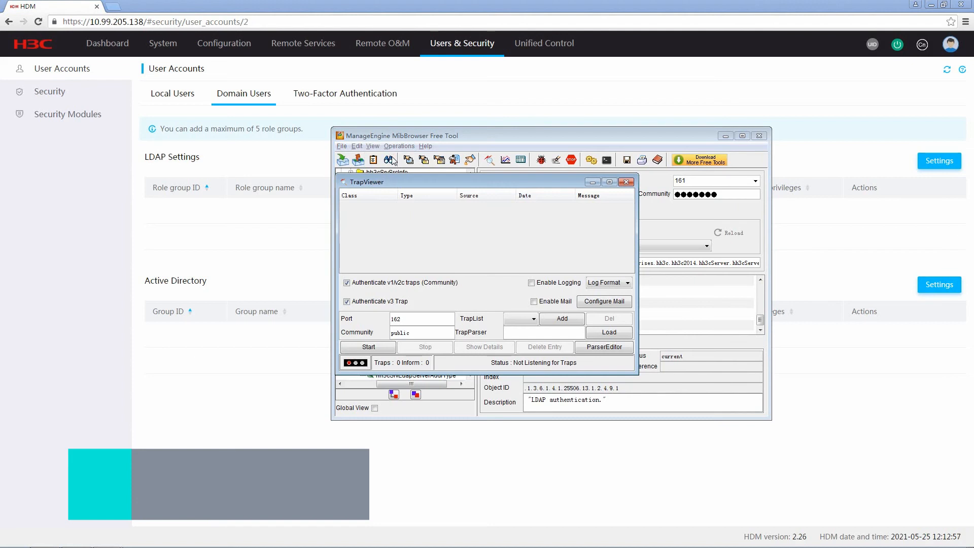
{"action": "left_click", "coordinate": [348, 302]}
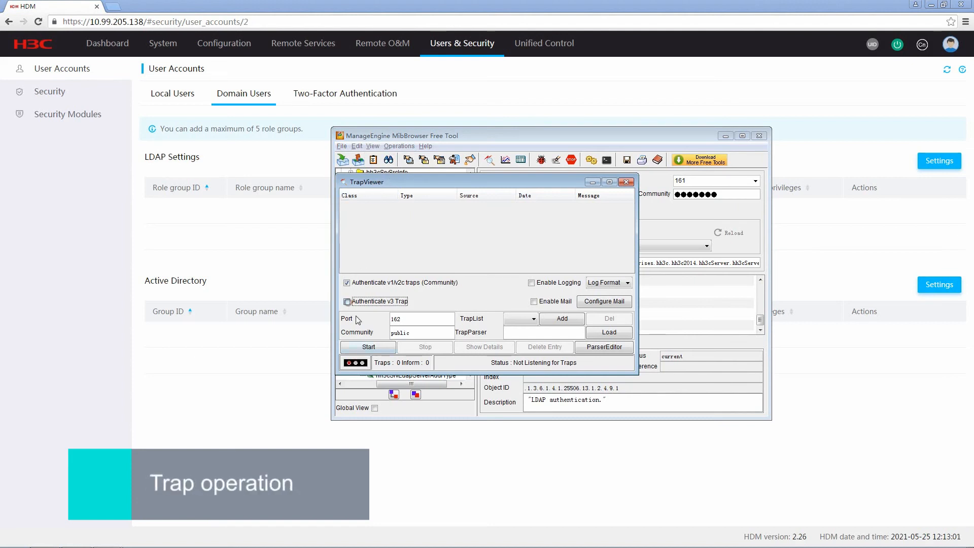
{"action": "left_click", "coordinate": [376, 347]}
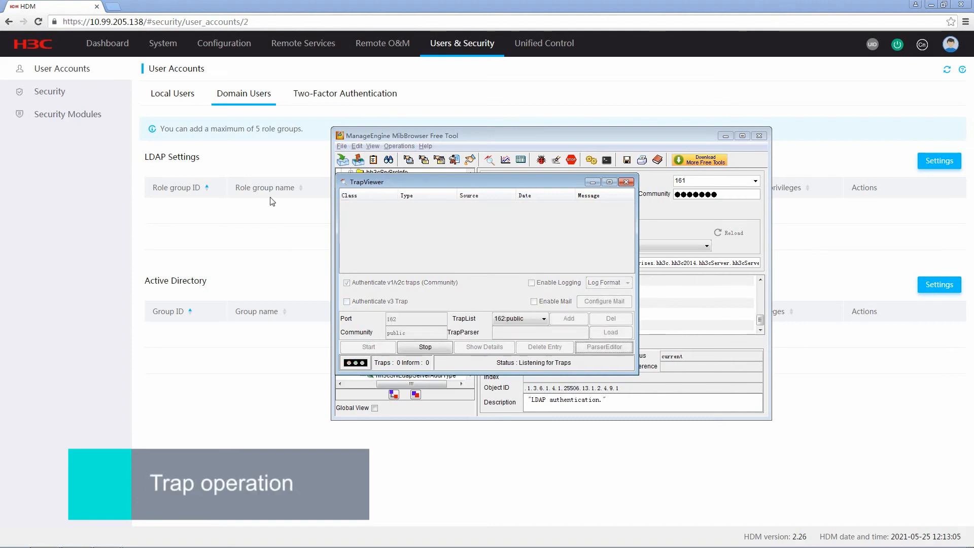
{"action": "left_click", "coordinate": [171, 49]}
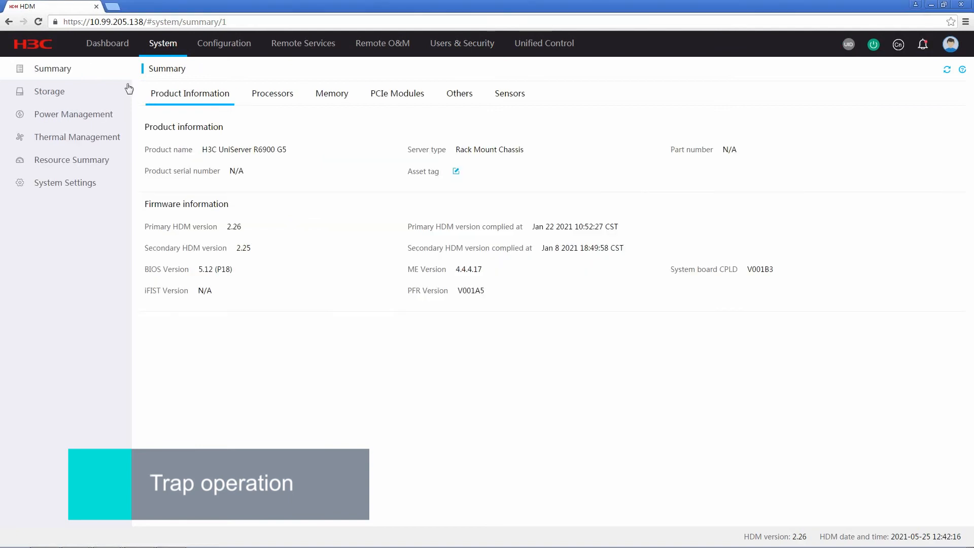
Step: Gracefully power off the server from HDM's Power Management page
{"action": "left_click", "coordinate": [94, 116]}
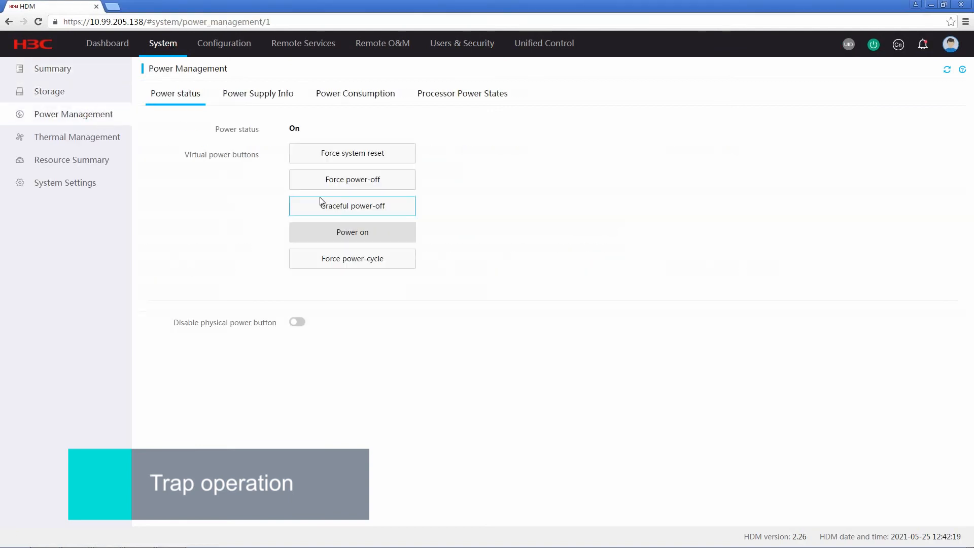
{"action": "left_click", "coordinate": [349, 211]}
{"action": "left_click", "coordinate": [527, 265]}
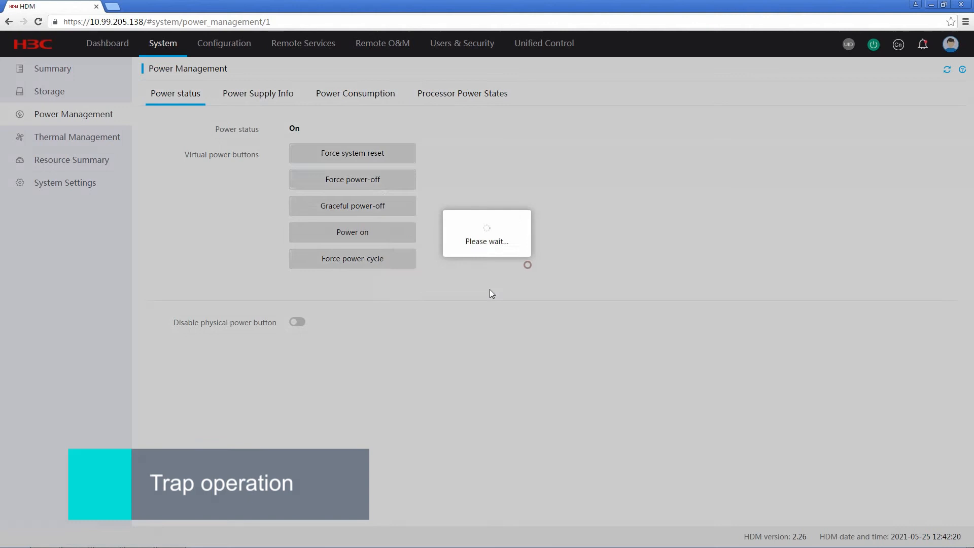
Step: Open the details of a received power-off trap in TrapViewer, maximized
{"action": "left_click", "coordinate": [106, 536]}
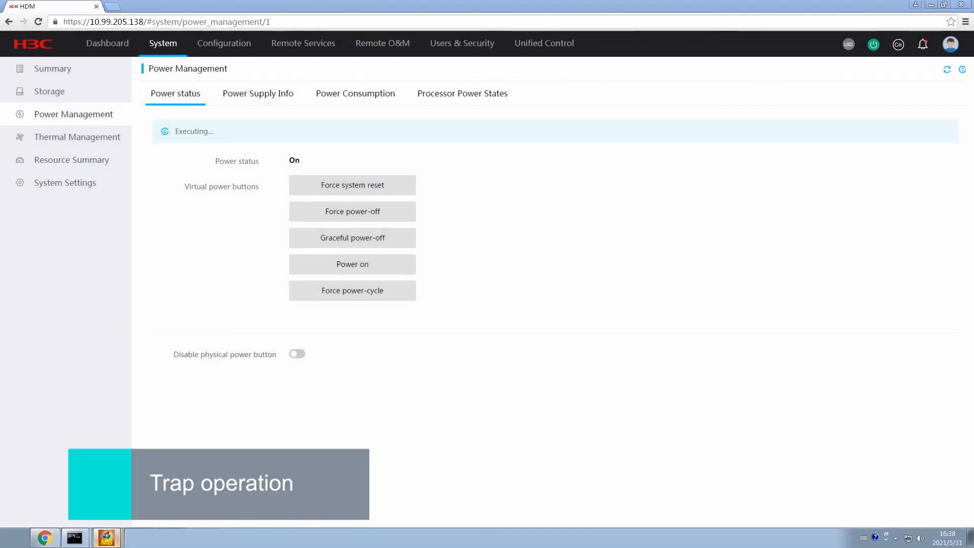
{"action": "left_click", "coordinate": [275, 176]}
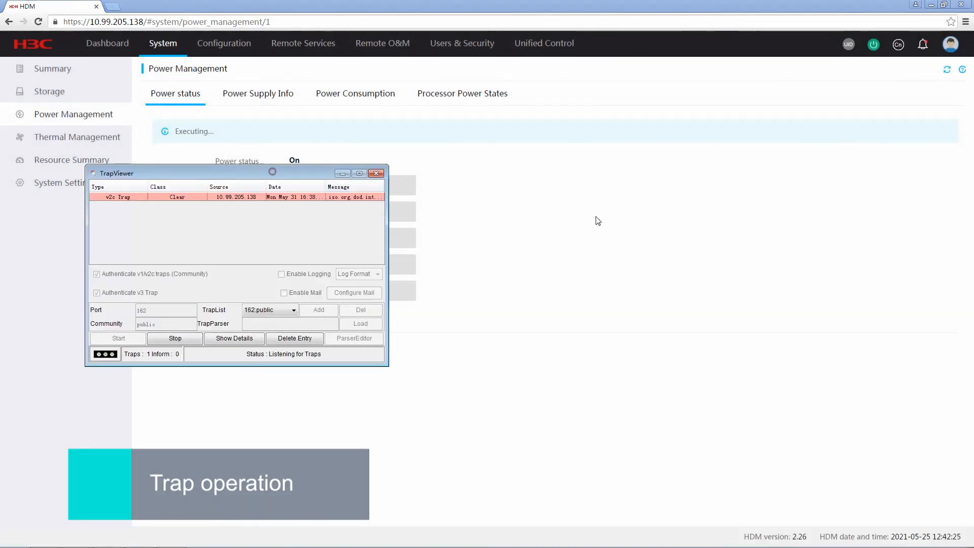
{"action": "left_click_drag", "start_coordinate": [274, 175], "coordinate": [679, 218]}
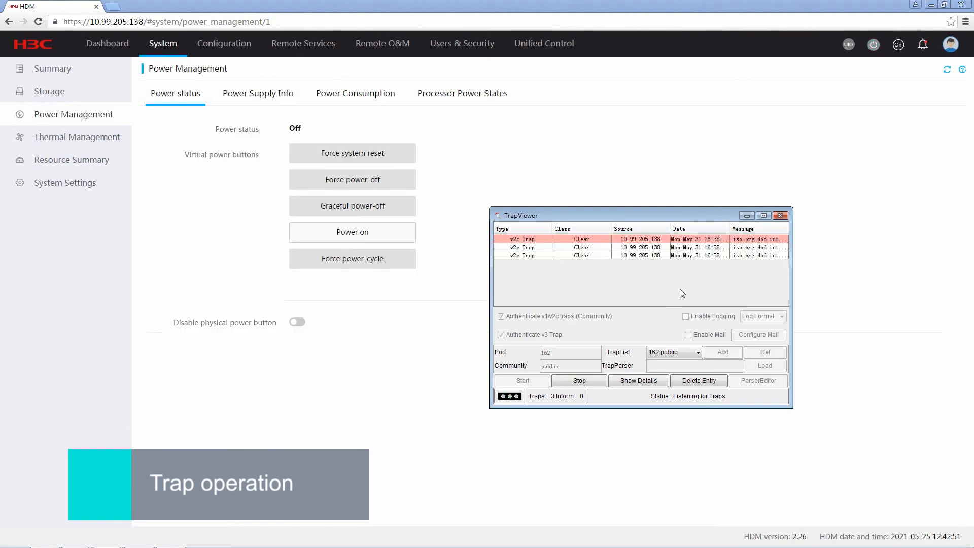
{"action": "left_click", "coordinate": [639, 381]}
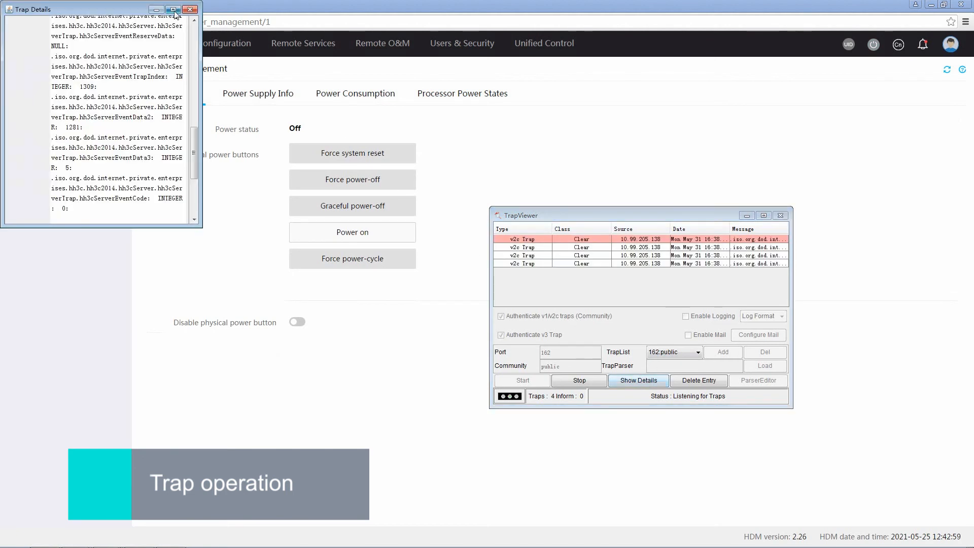
{"action": "left_click", "coordinate": [174, 10]}
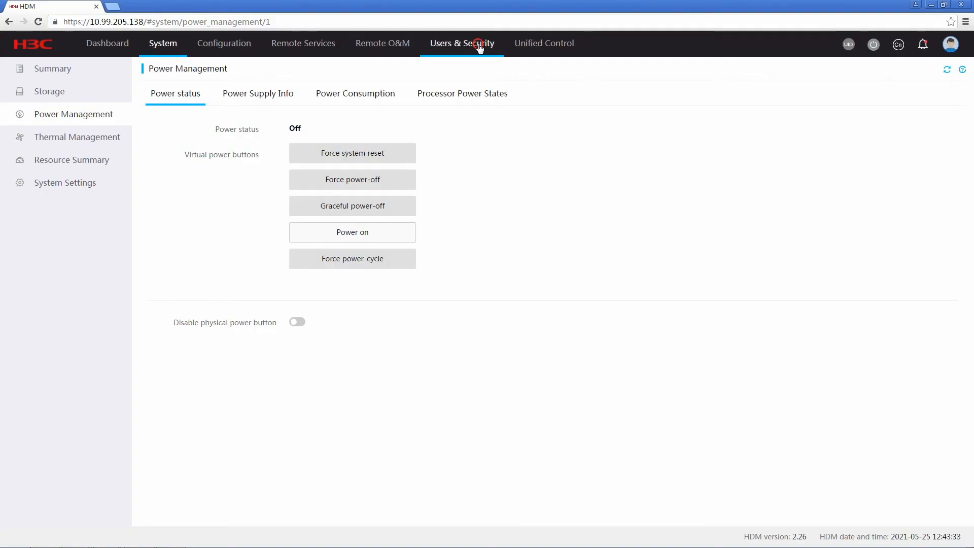
Step: Add local user 'test' and enter its password and confirmation
{"action": "left_click", "coordinate": [478, 44]}
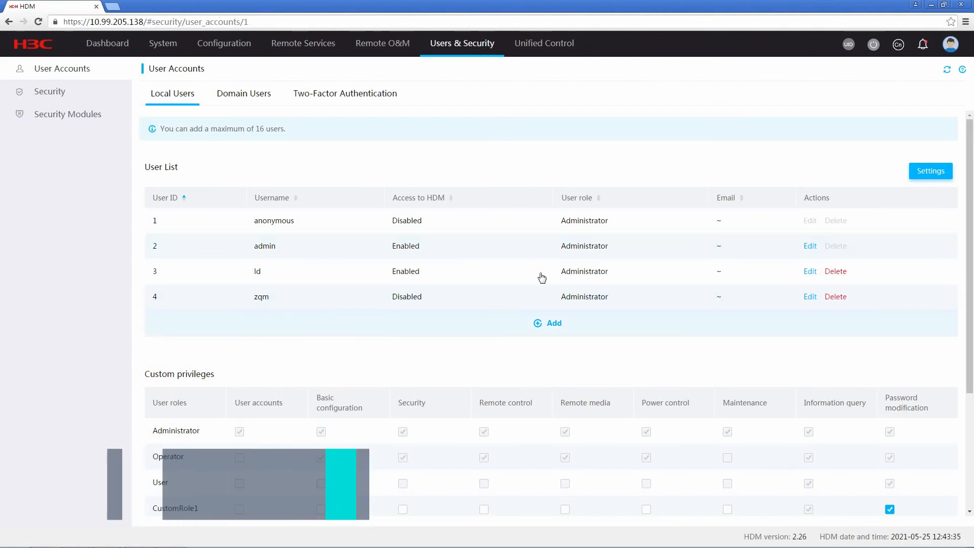
{"action": "left_click", "coordinate": [555, 327]}
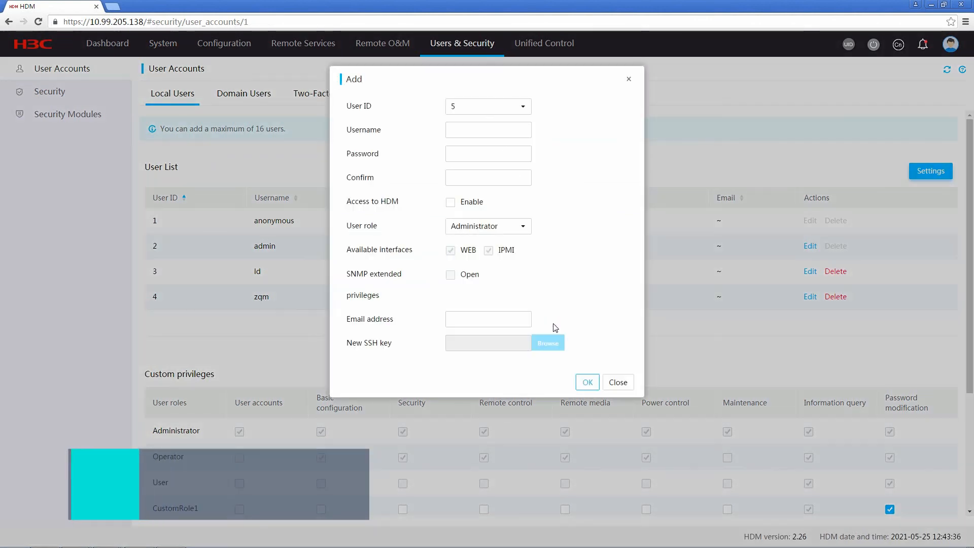
{"action": "left_click", "coordinate": [471, 130]}
{"action": "type", "text": "test"}
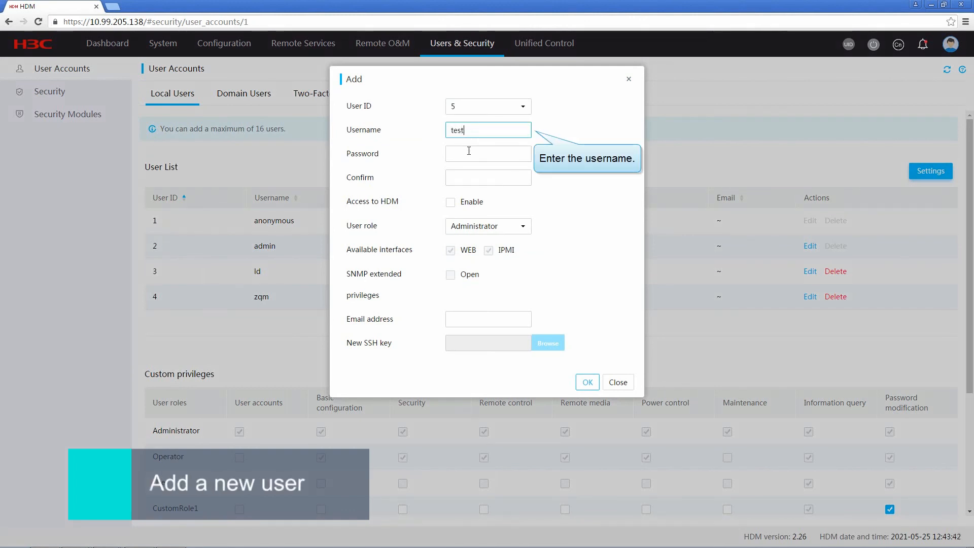
{"action": "left_click", "coordinate": [469, 151]}
{"action": "type", "text": "123456"}
{"action": "left_click", "coordinate": [464, 174]}
{"action": "type", "text": "1234"}
Step: Give test HDM access, Administrator role, SNMP v3 read/write with MD5 and DES, and save
{"action": "left_click", "coordinate": [451, 202]}
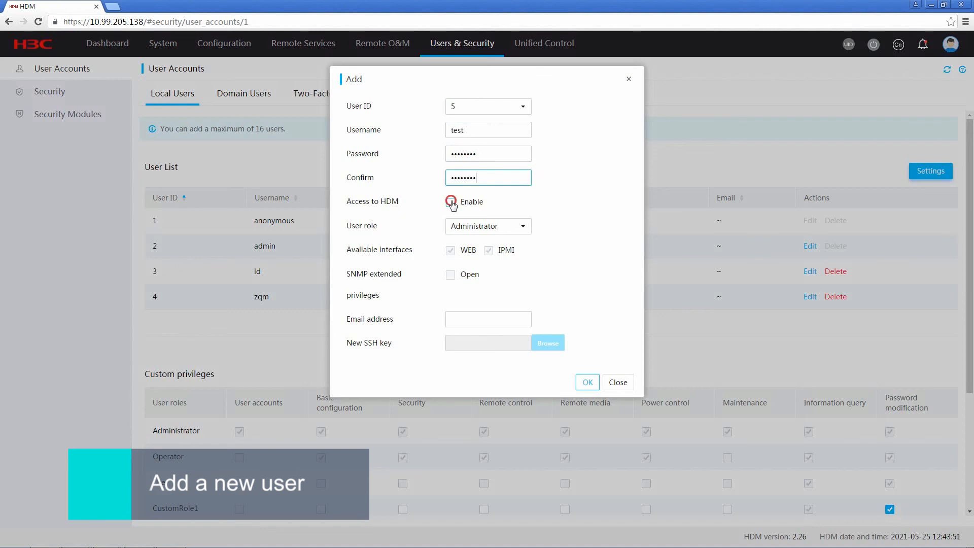
{"action": "left_click", "coordinate": [524, 232]}
{"action": "left_click", "coordinate": [522, 229]}
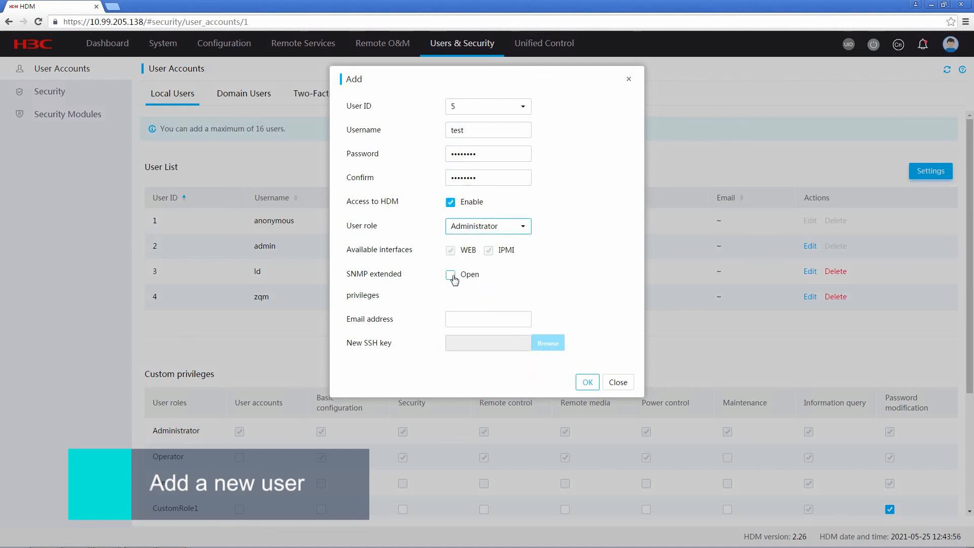
{"action": "left_click", "coordinate": [451, 275]}
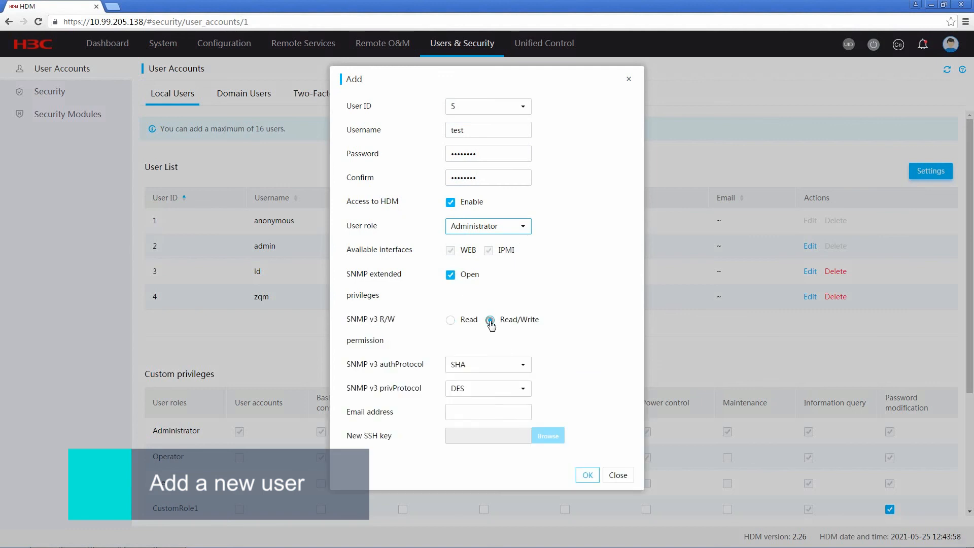
{"action": "left_click", "coordinate": [522, 367]}
{"action": "left_click", "coordinate": [501, 399]}
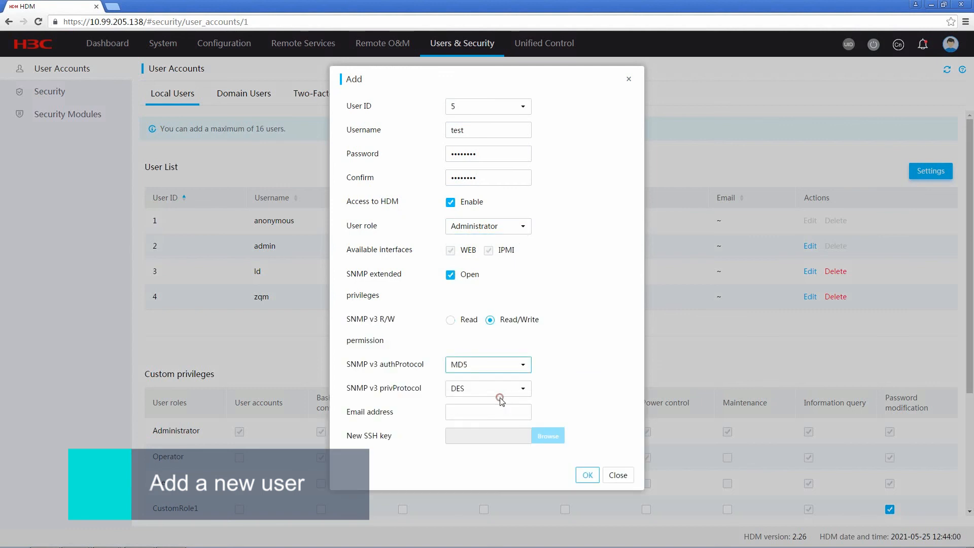
{"action": "left_click", "coordinate": [522, 388]}
{"action": "left_click", "coordinate": [547, 420]}
{"action": "left_click", "coordinate": [587, 474]}
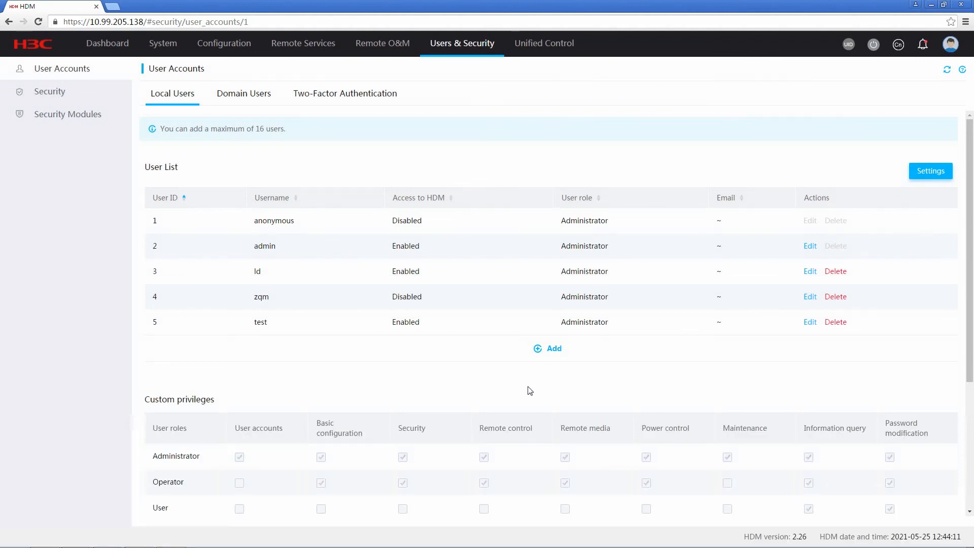
Step: Change the SNMP trap configuration to version v3 with trap v3 user test
{"action": "left_click", "coordinate": [376, 43]}
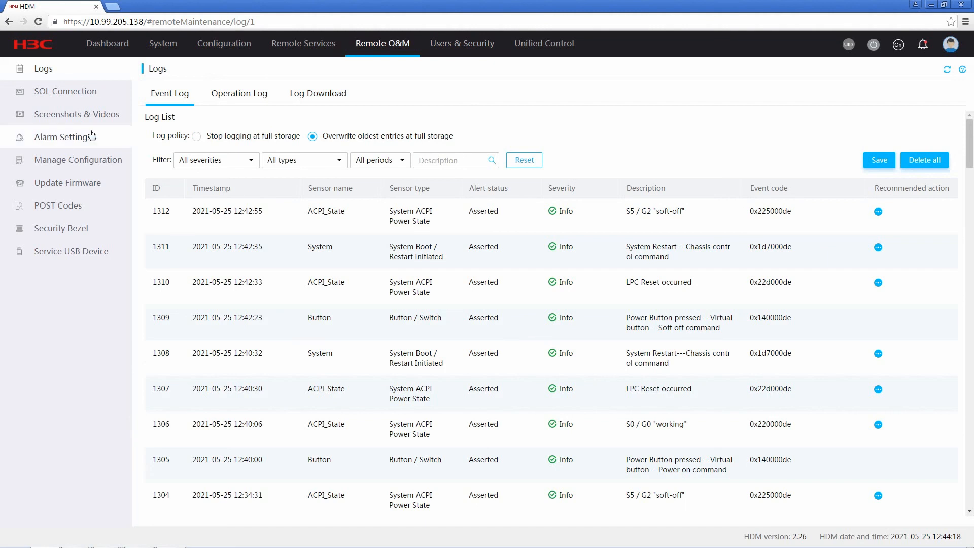
{"action": "left_click", "coordinate": [61, 139]}
{"action": "left_click", "coordinate": [335, 96]}
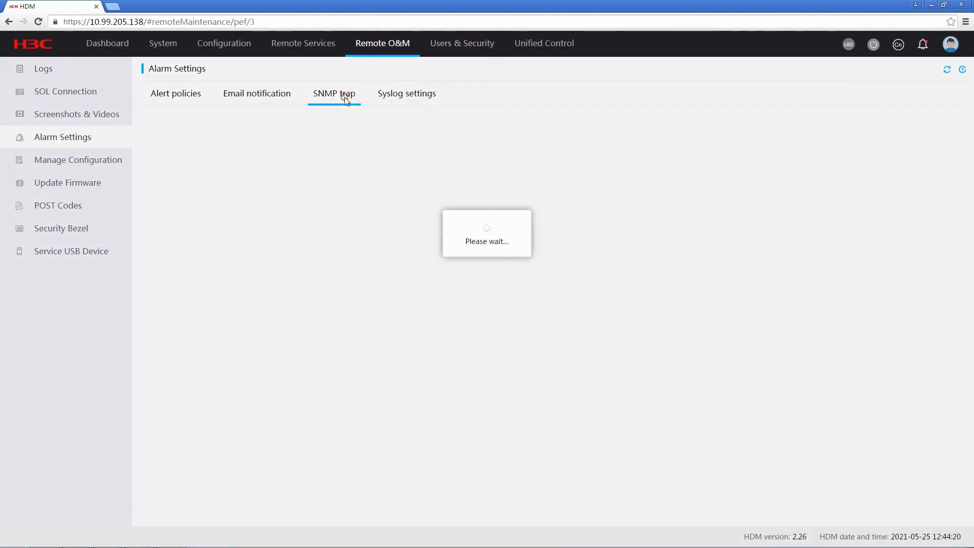
{"action": "left_click", "coordinate": [936, 126]}
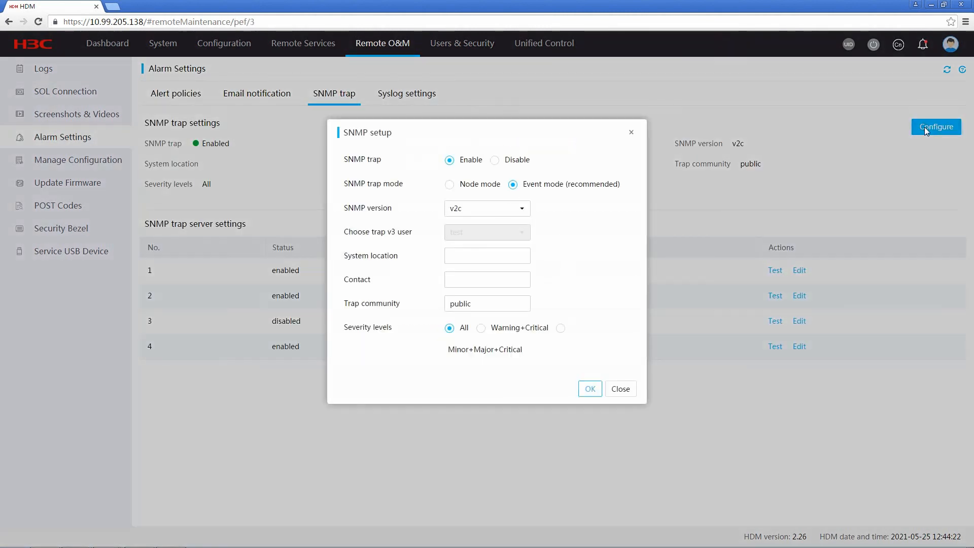
{"action": "left_click", "coordinate": [521, 208]}
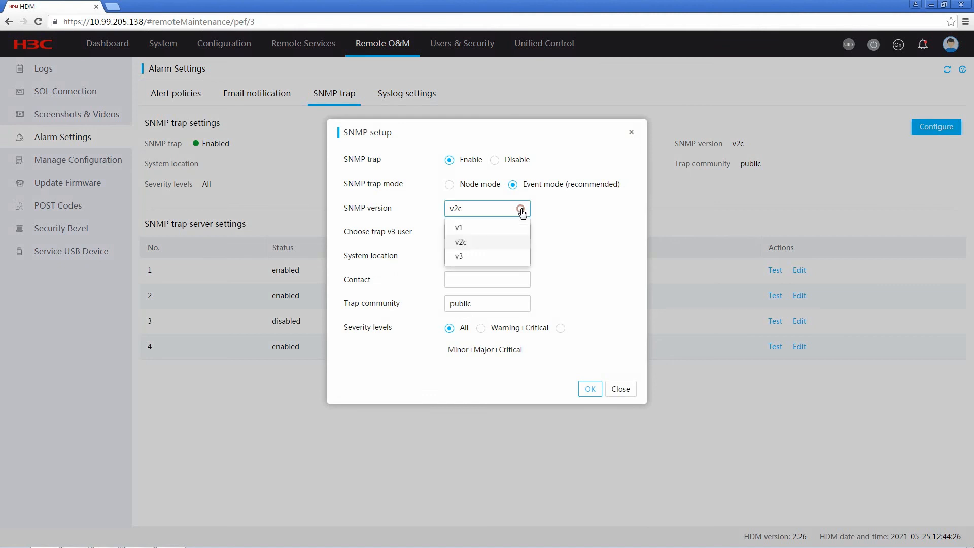
{"action": "left_click", "coordinate": [487, 255]}
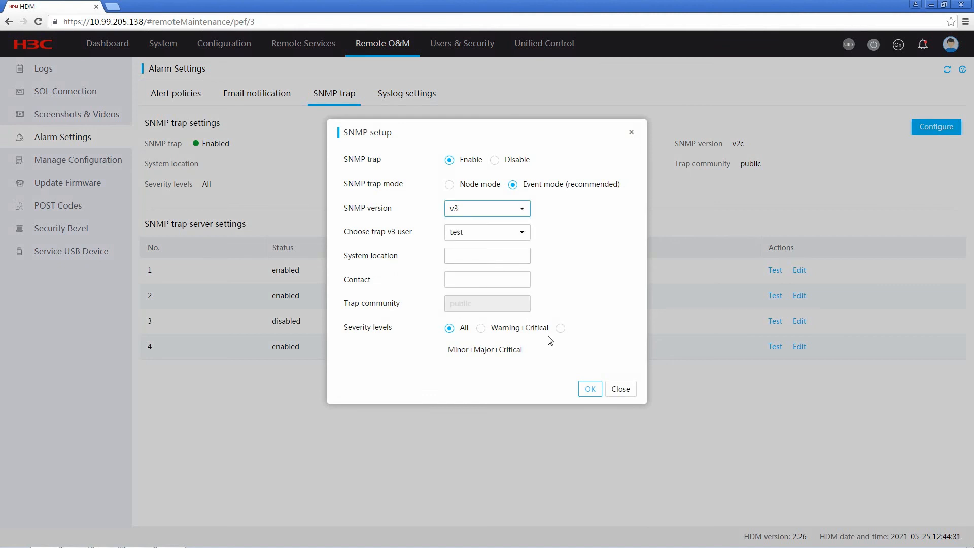
{"action": "left_click", "coordinate": [589, 389]}
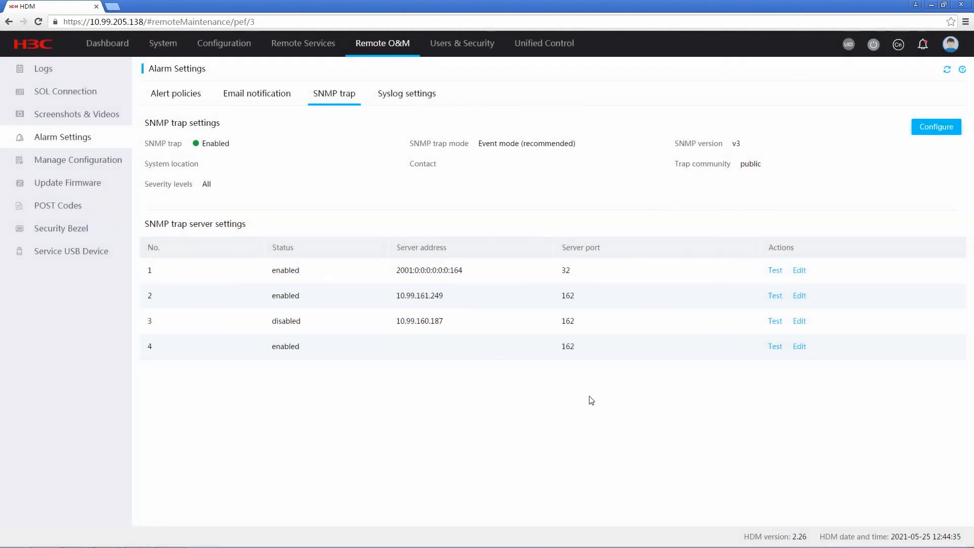
{"action": "mouse_move", "coordinate": [111, 544]}
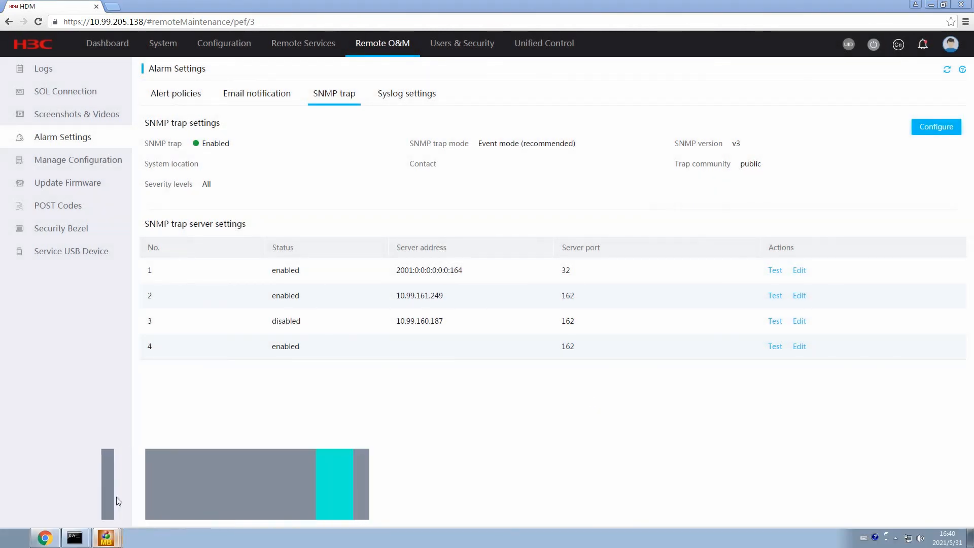
{"action": "left_click", "coordinate": [107, 539]}
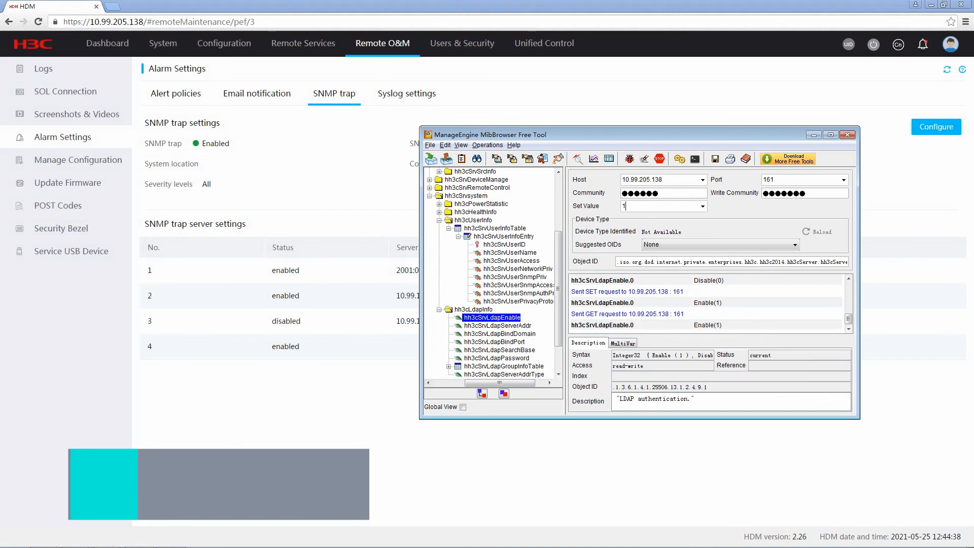
Step: Switch MibBrowser to SNMP v3 and add a user entry for test on host 10.99.205.138
{"action": "left_click", "coordinate": [445, 145]}
{"action": "left_click", "coordinate": [465, 158]}
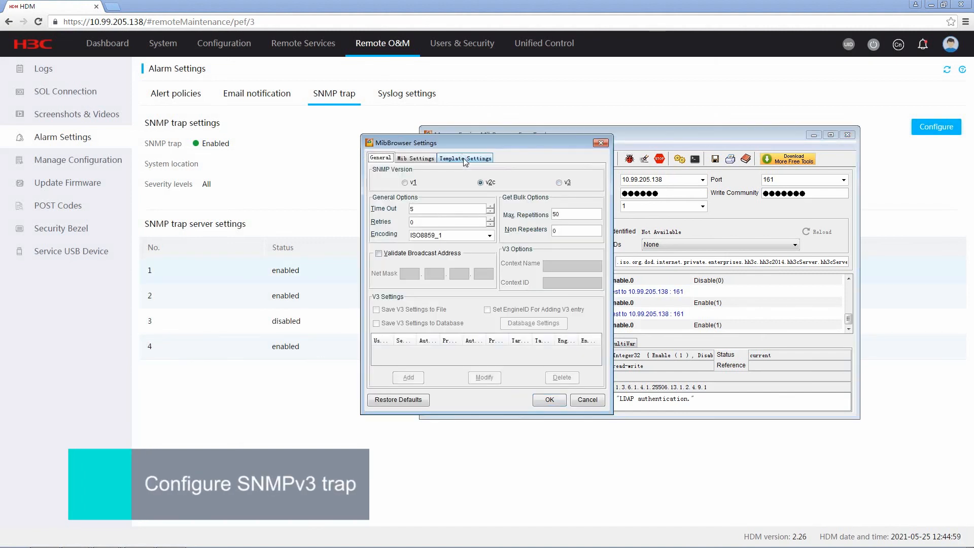
{"action": "left_click", "coordinate": [559, 183]}
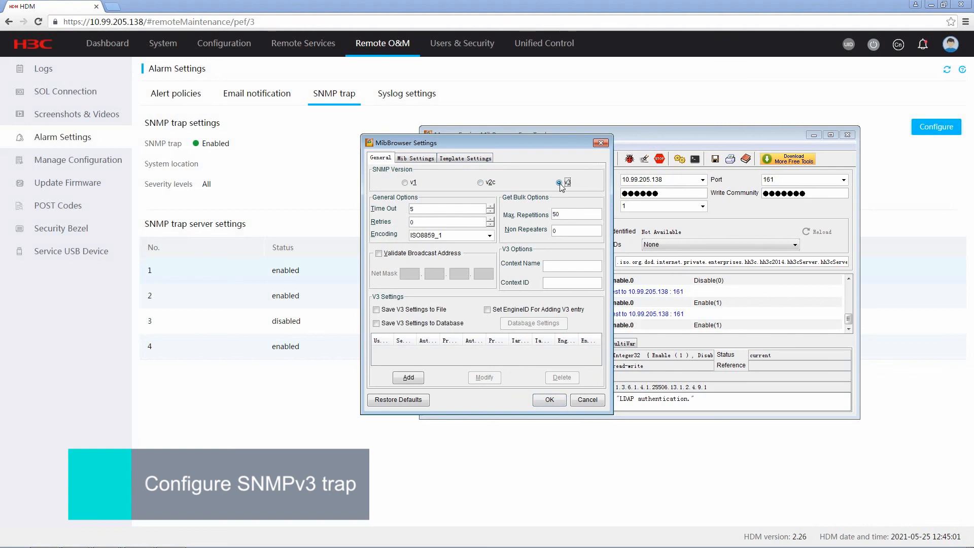
{"action": "left_click", "coordinate": [407, 378]}
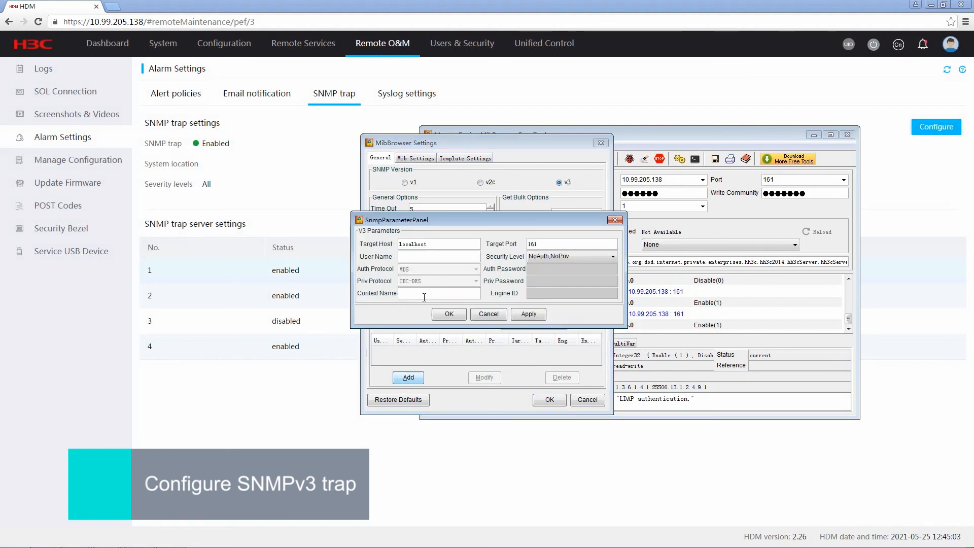
{"action": "double_click", "coordinate": [435, 244]}
{"action": "type", "text": "10.9"}
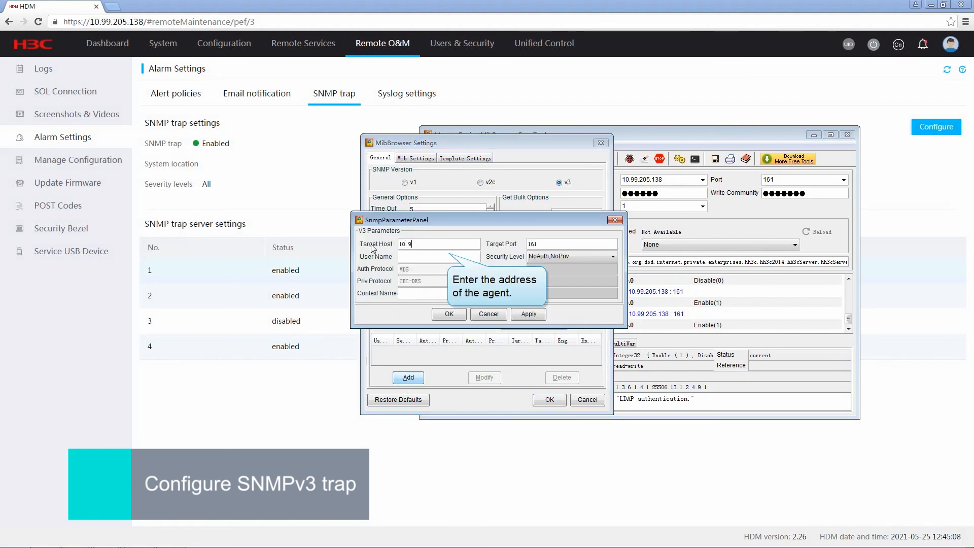
{"action": "type", "text": "9.205.138"}
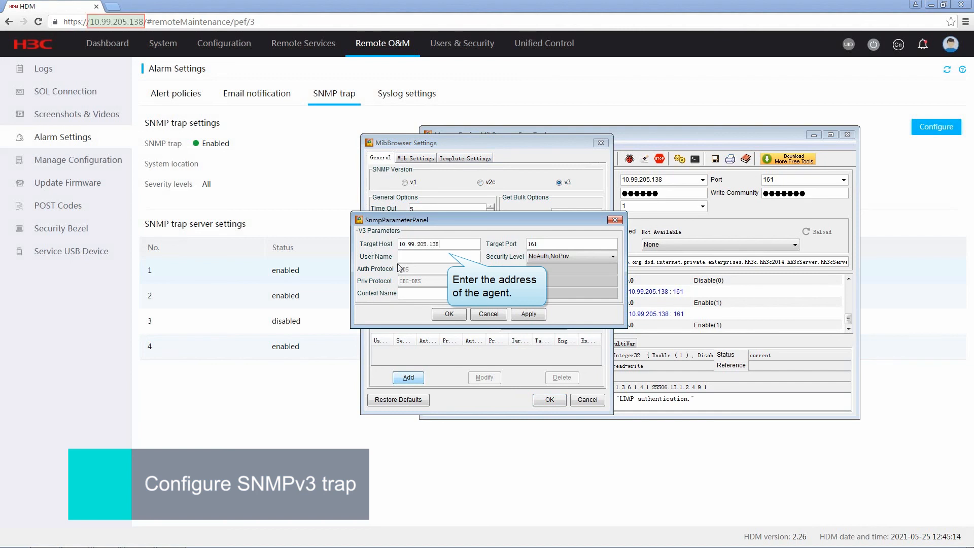
{"action": "left_click", "coordinate": [410, 258]}
{"action": "type", "text": "test"}
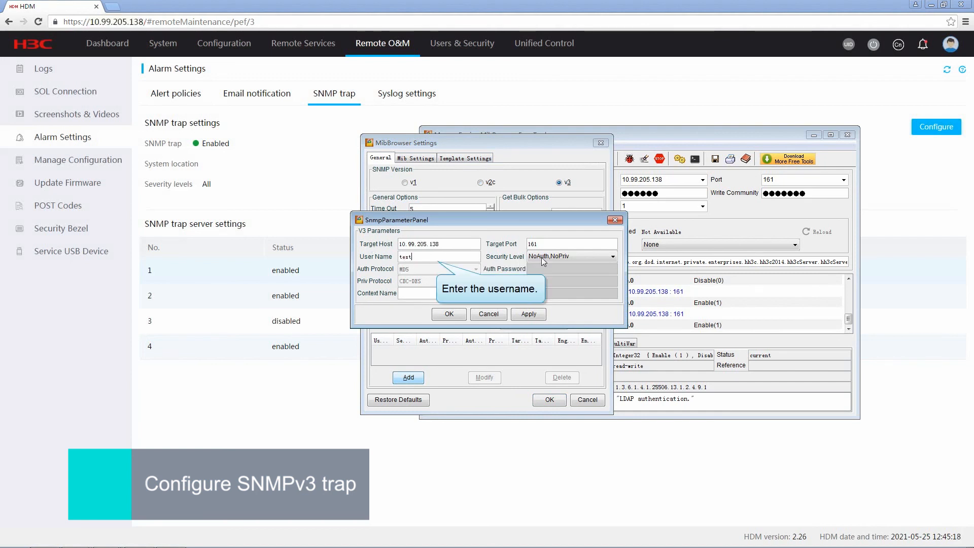
Step: Set the entry to Auth,Priv with MD5 and CBC-DES, enter both passwords, and save
{"action": "left_click", "coordinate": [612, 256]}
{"action": "left_click", "coordinate": [592, 285]}
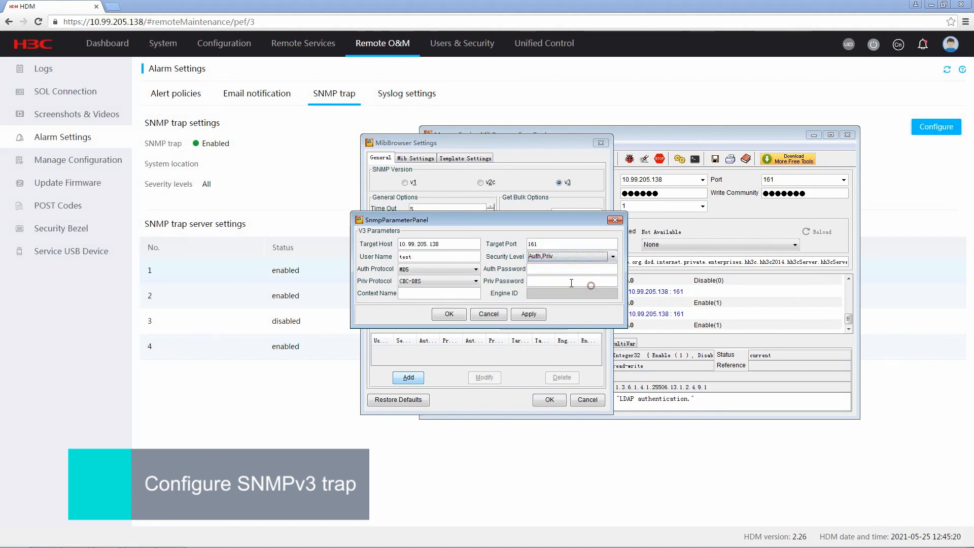
{"action": "left_click", "coordinate": [476, 269]}
{"action": "left_click", "coordinate": [454, 281]}
{"action": "left_click", "coordinate": [477, 281]}
{"action": "left_click", "coordinate": [478, 282]}
{"action": "left_click", "coordinate": [462, 289]}
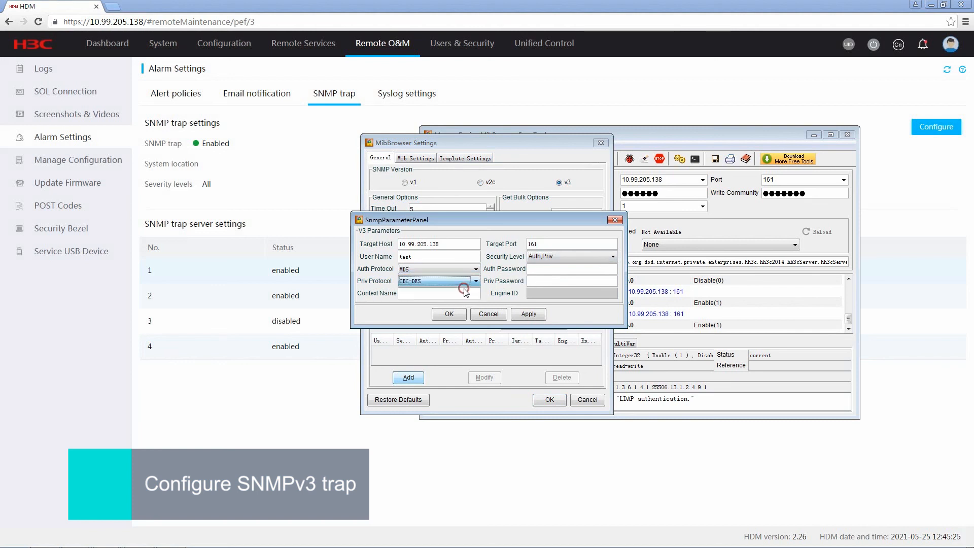
{"action": "left_click", "coordinate": [541, 271]}
{"action": "type", "text": "password"}
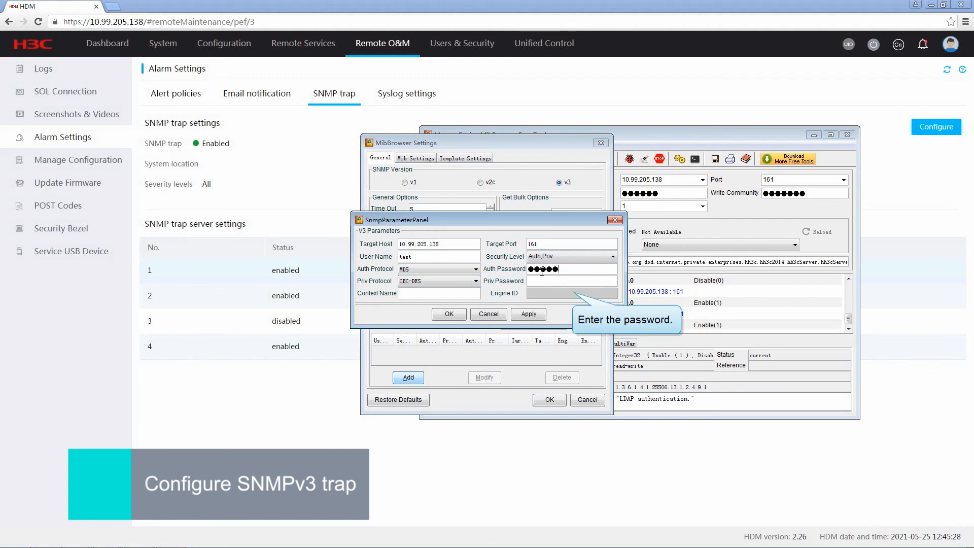
{"action": "left_click", "coordinate": [535, 280]}
{"action": "type", "text": "pa"}
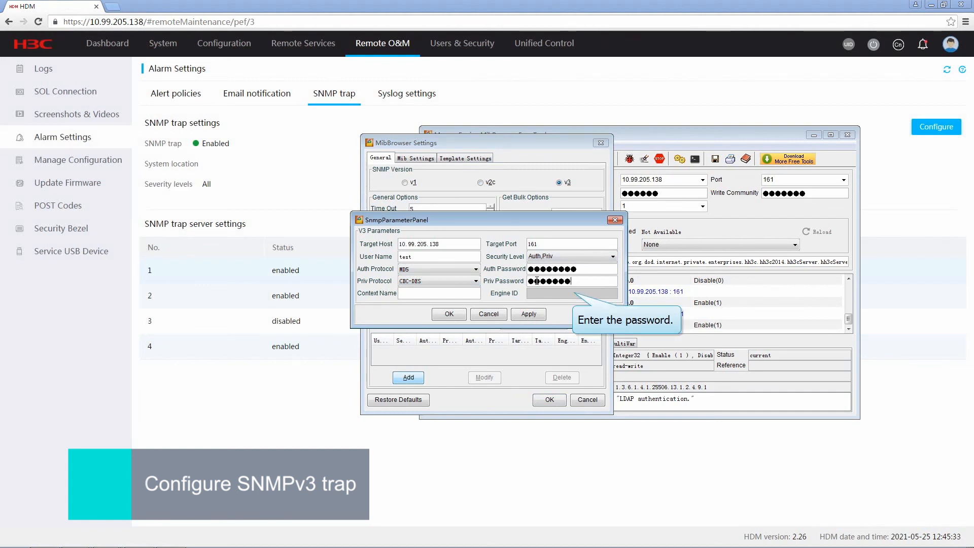
{"action": "type", "text": "ssword"}
{"action": "left_click", "coordinate": [449, 313]}
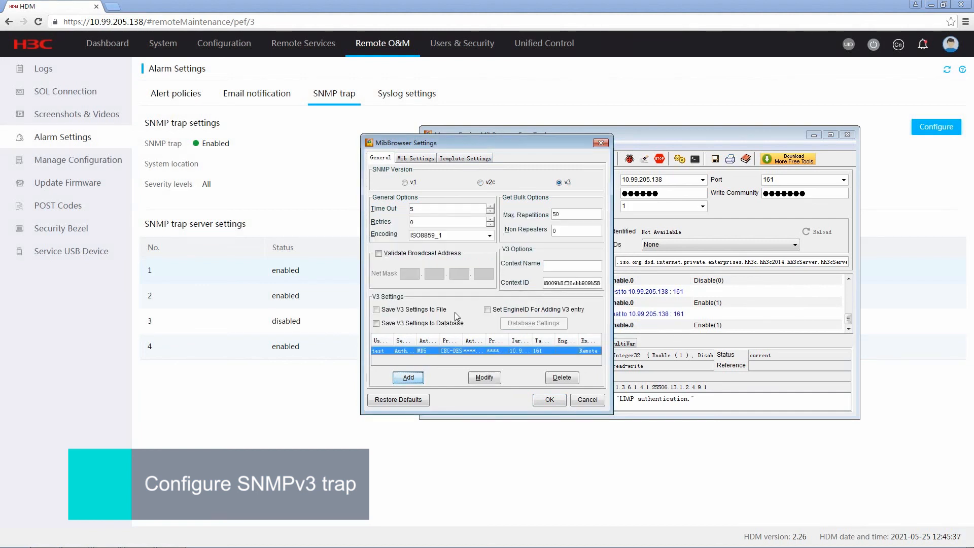
{"action": "left_click", "coordinate": [549, 400]}
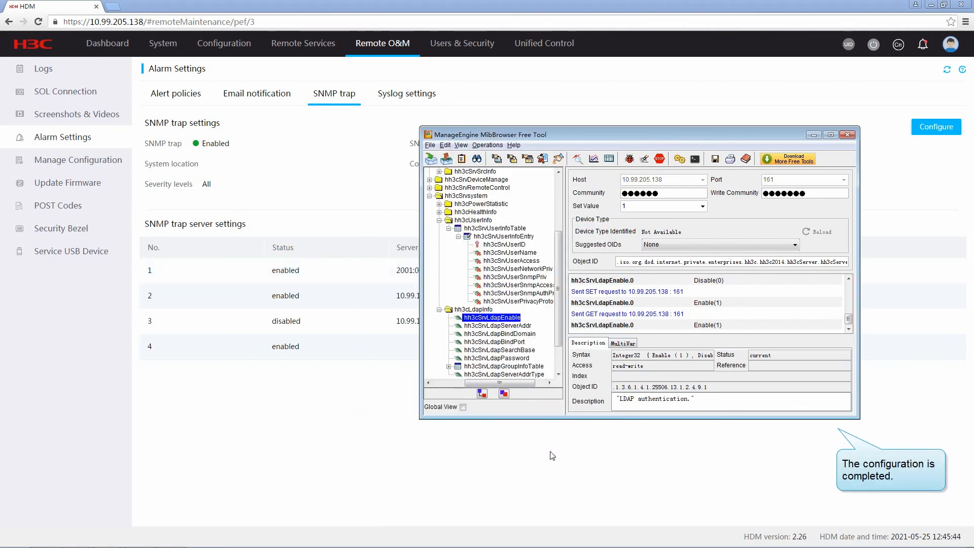